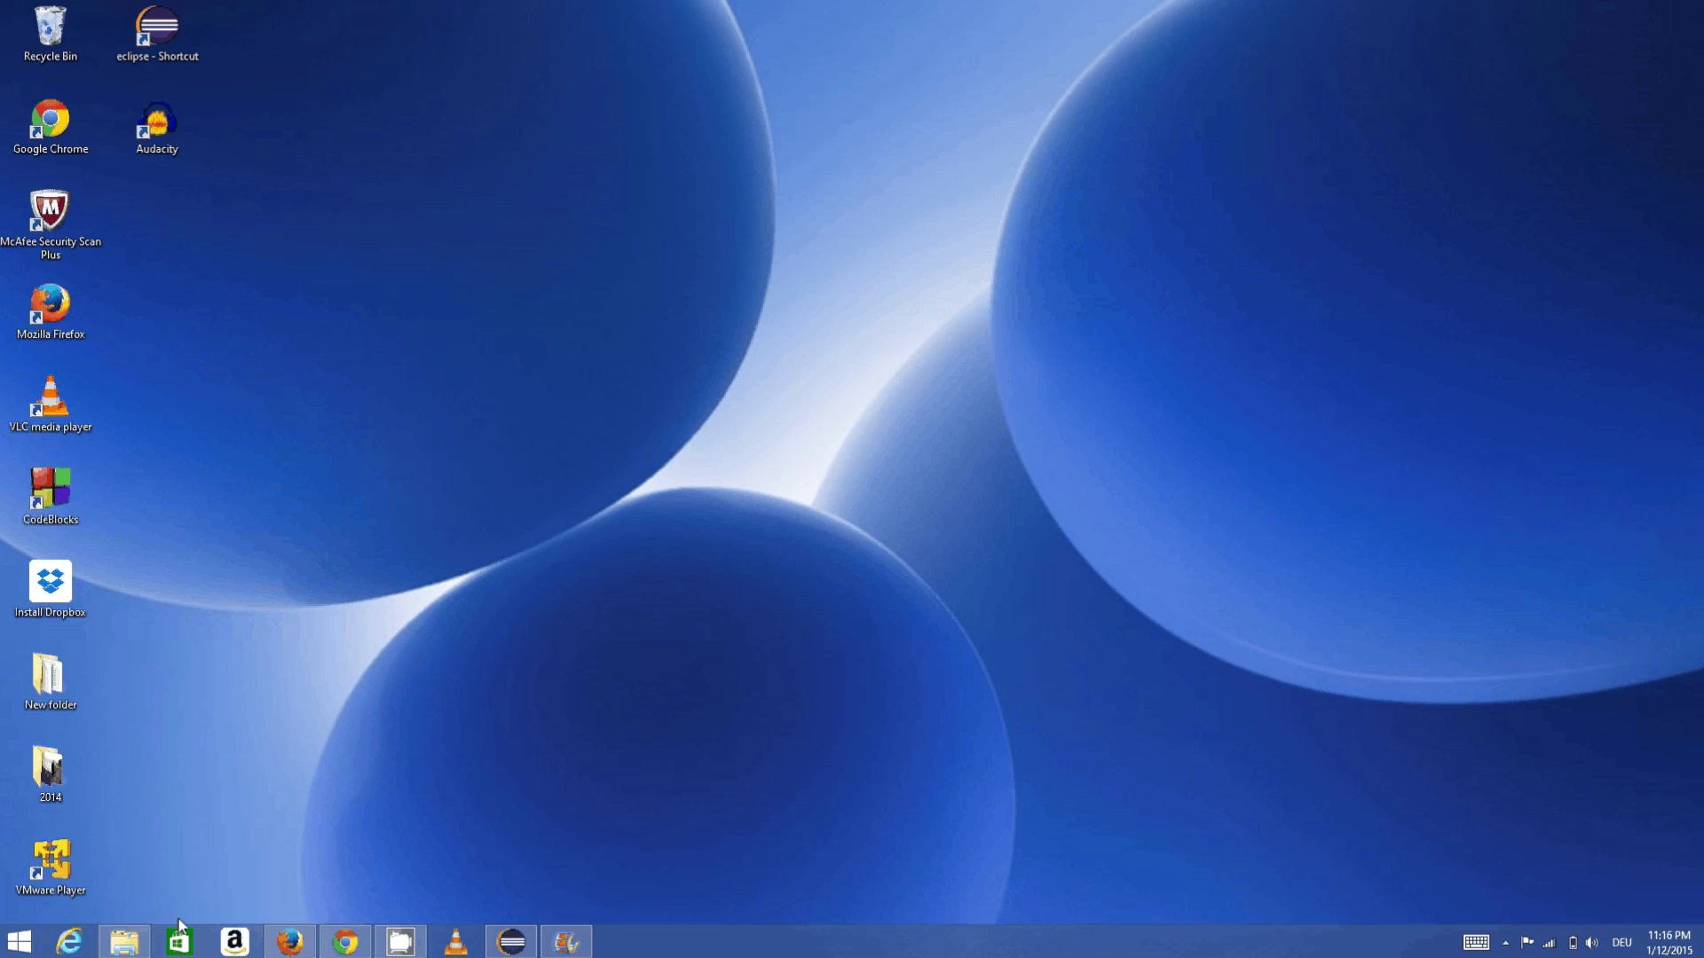
Switch to File Explorer and check the file type of MY_VEDIO in its properties, closing them without changes.
left_click(124, 942)
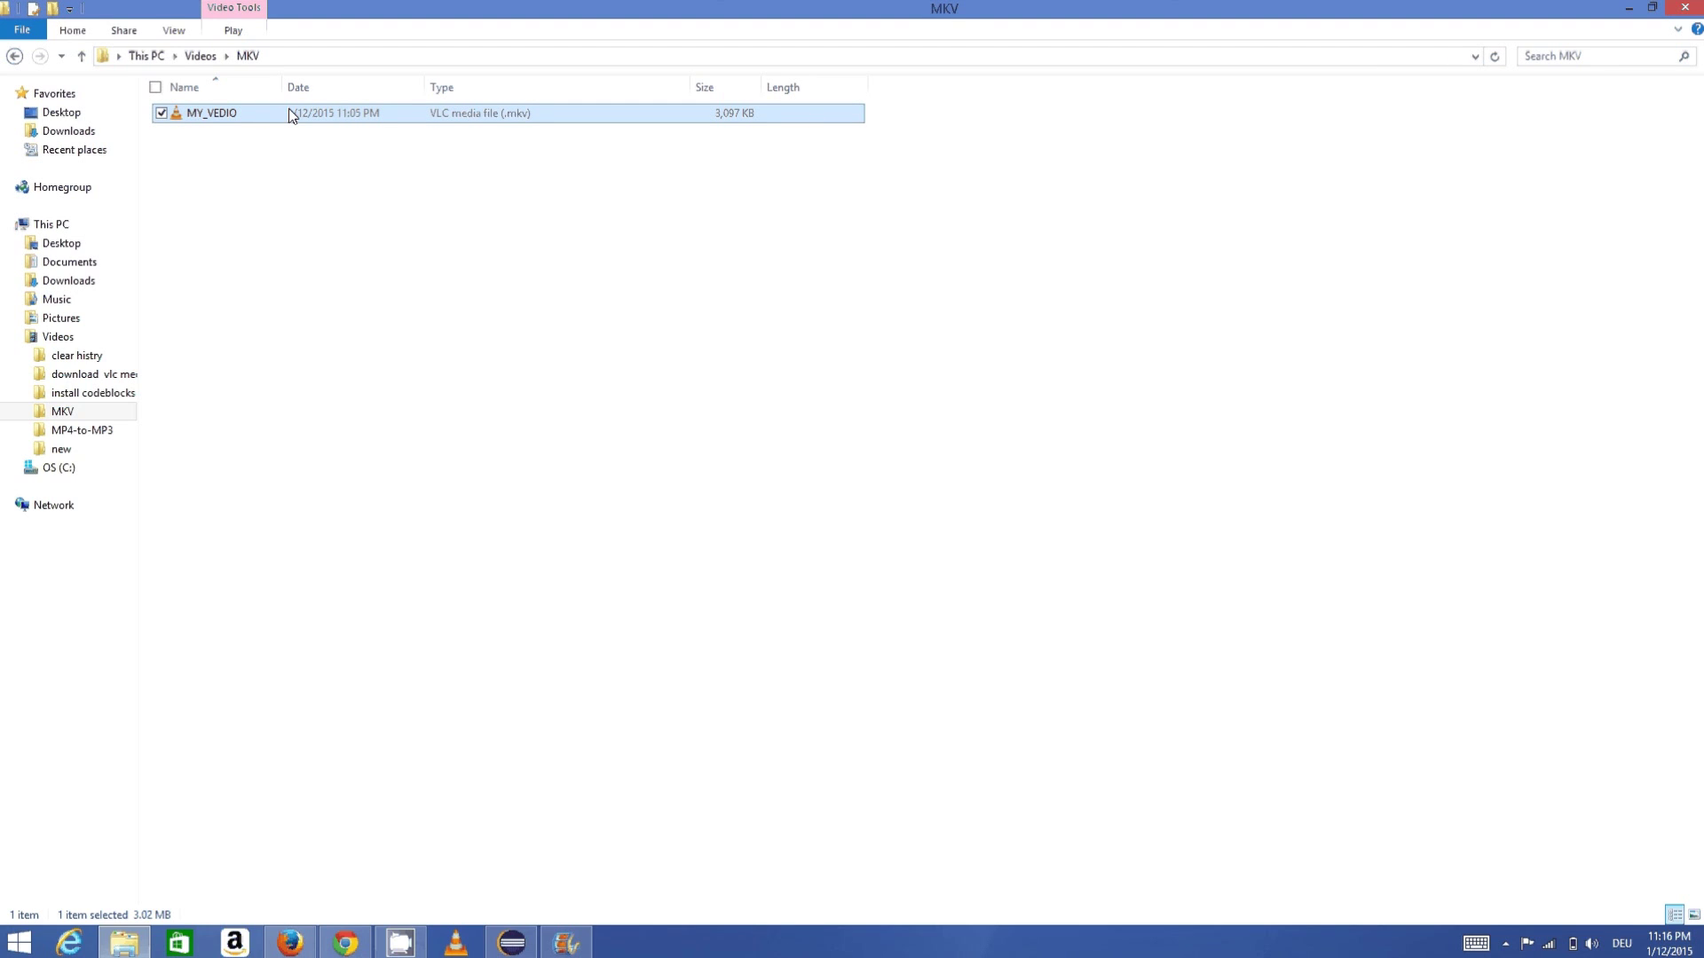
right_click(488, 117)
key("r")
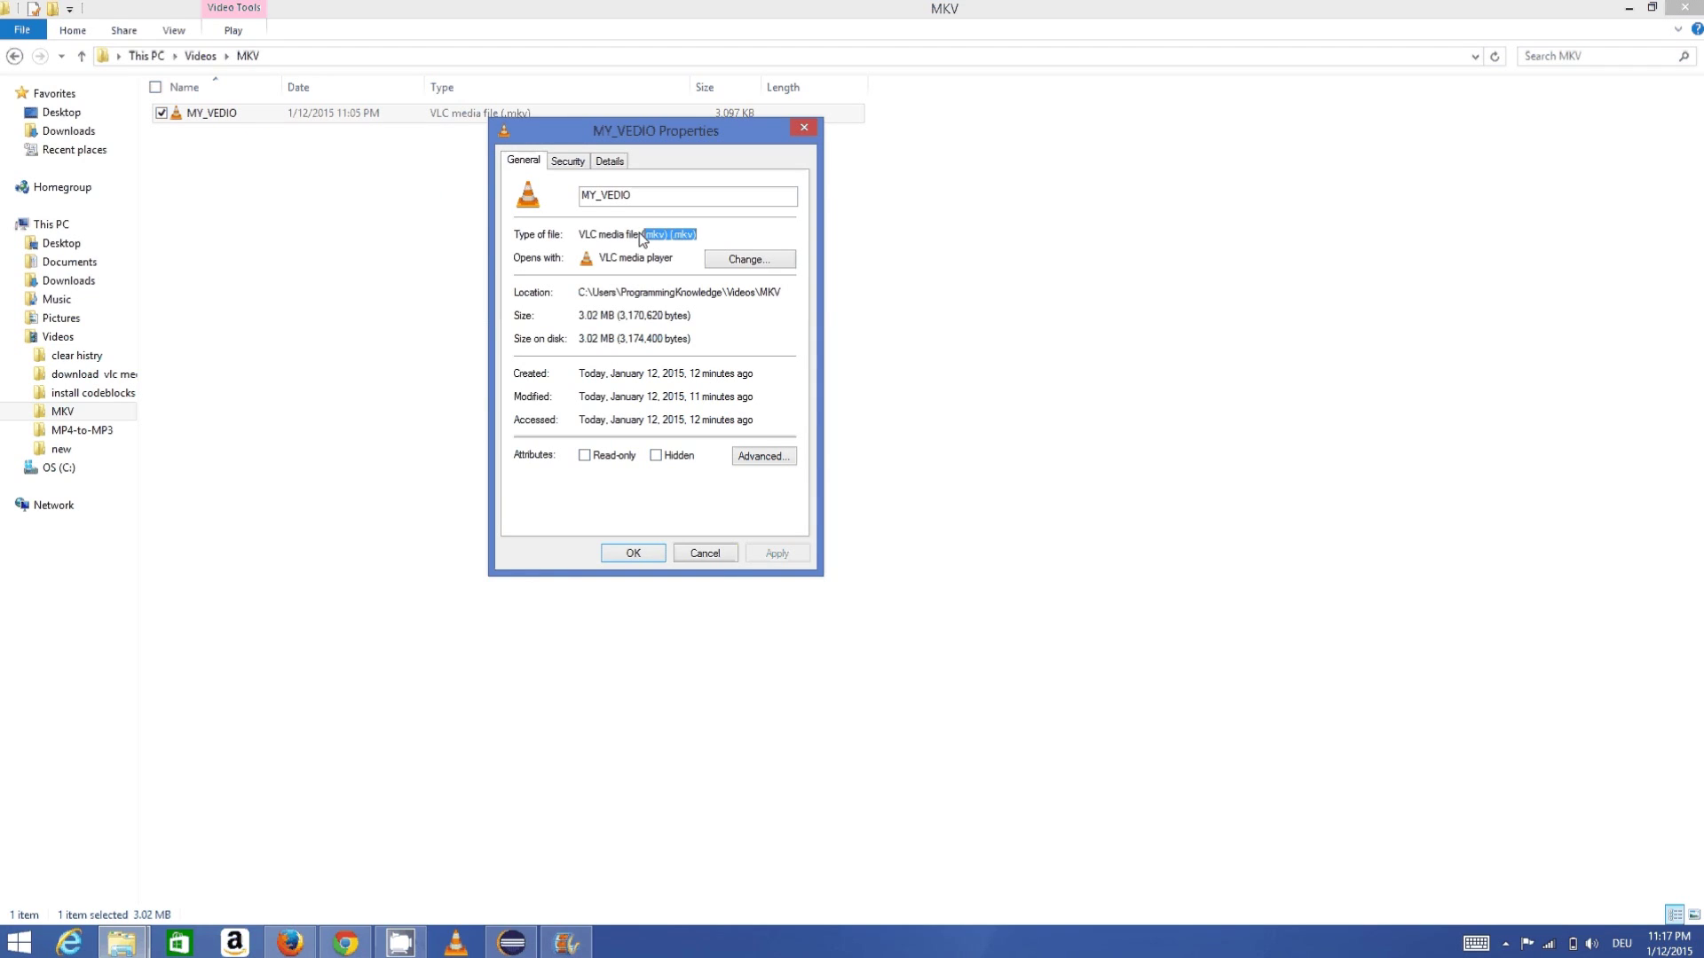
left_click(705, 553)
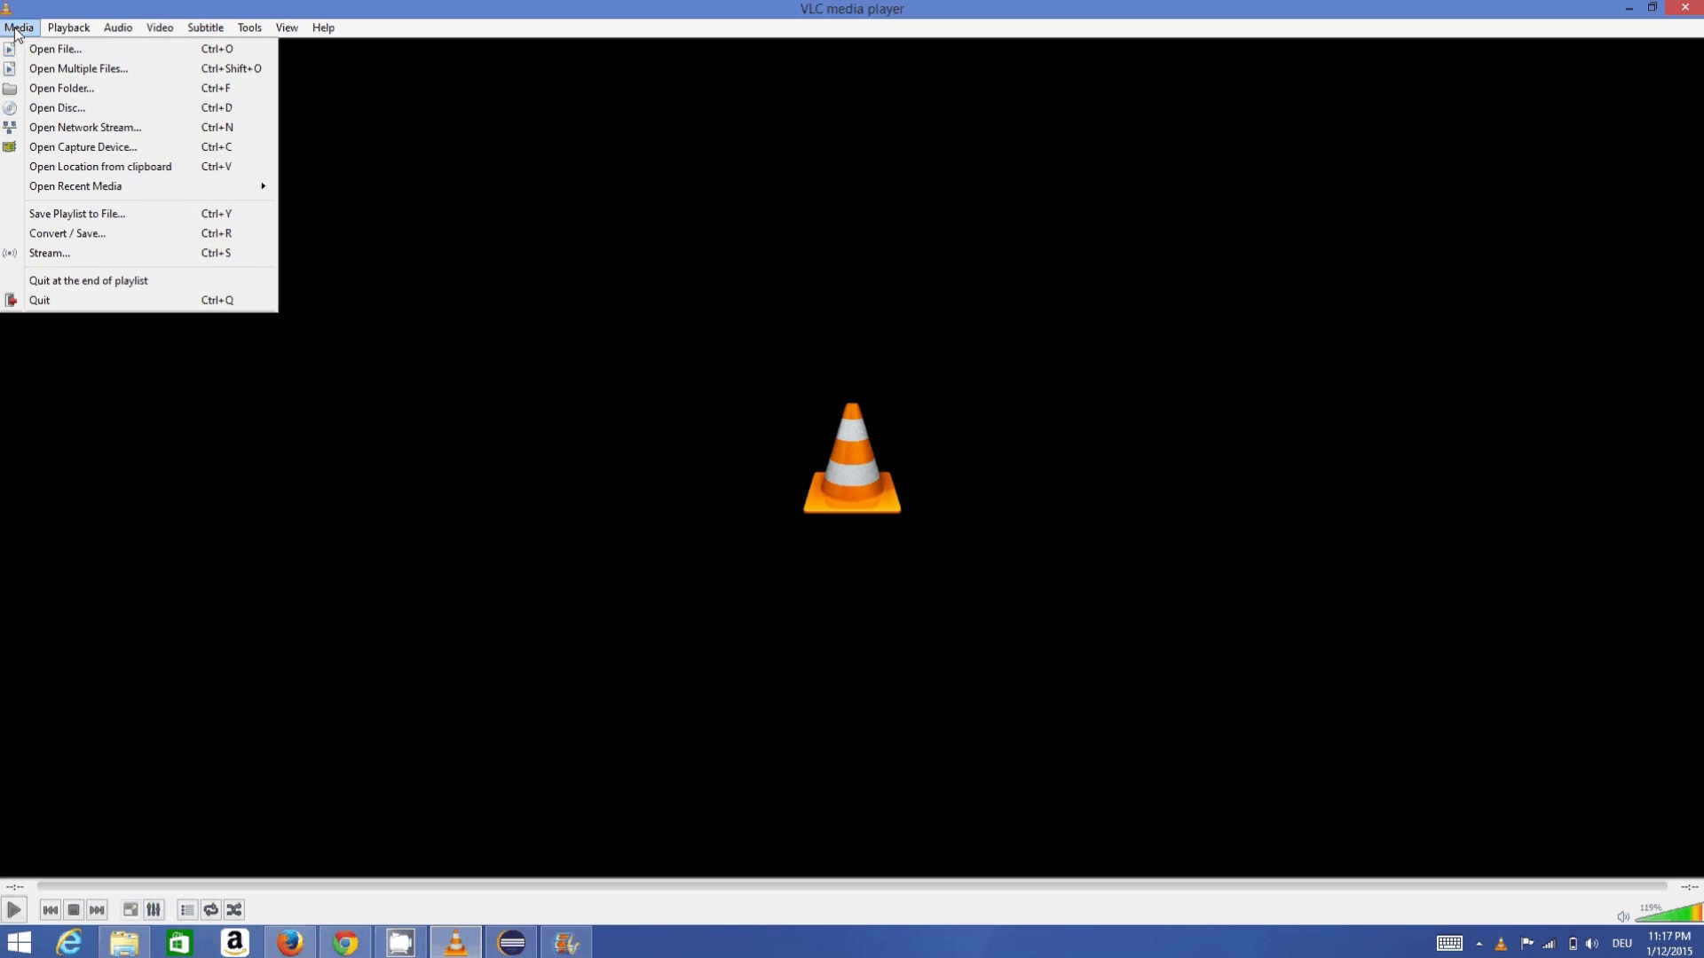
In VLC media player, load MY_VEDIO from the Videos\MKV folder as the source for a Convert / Save job.
left_click(86, 238)
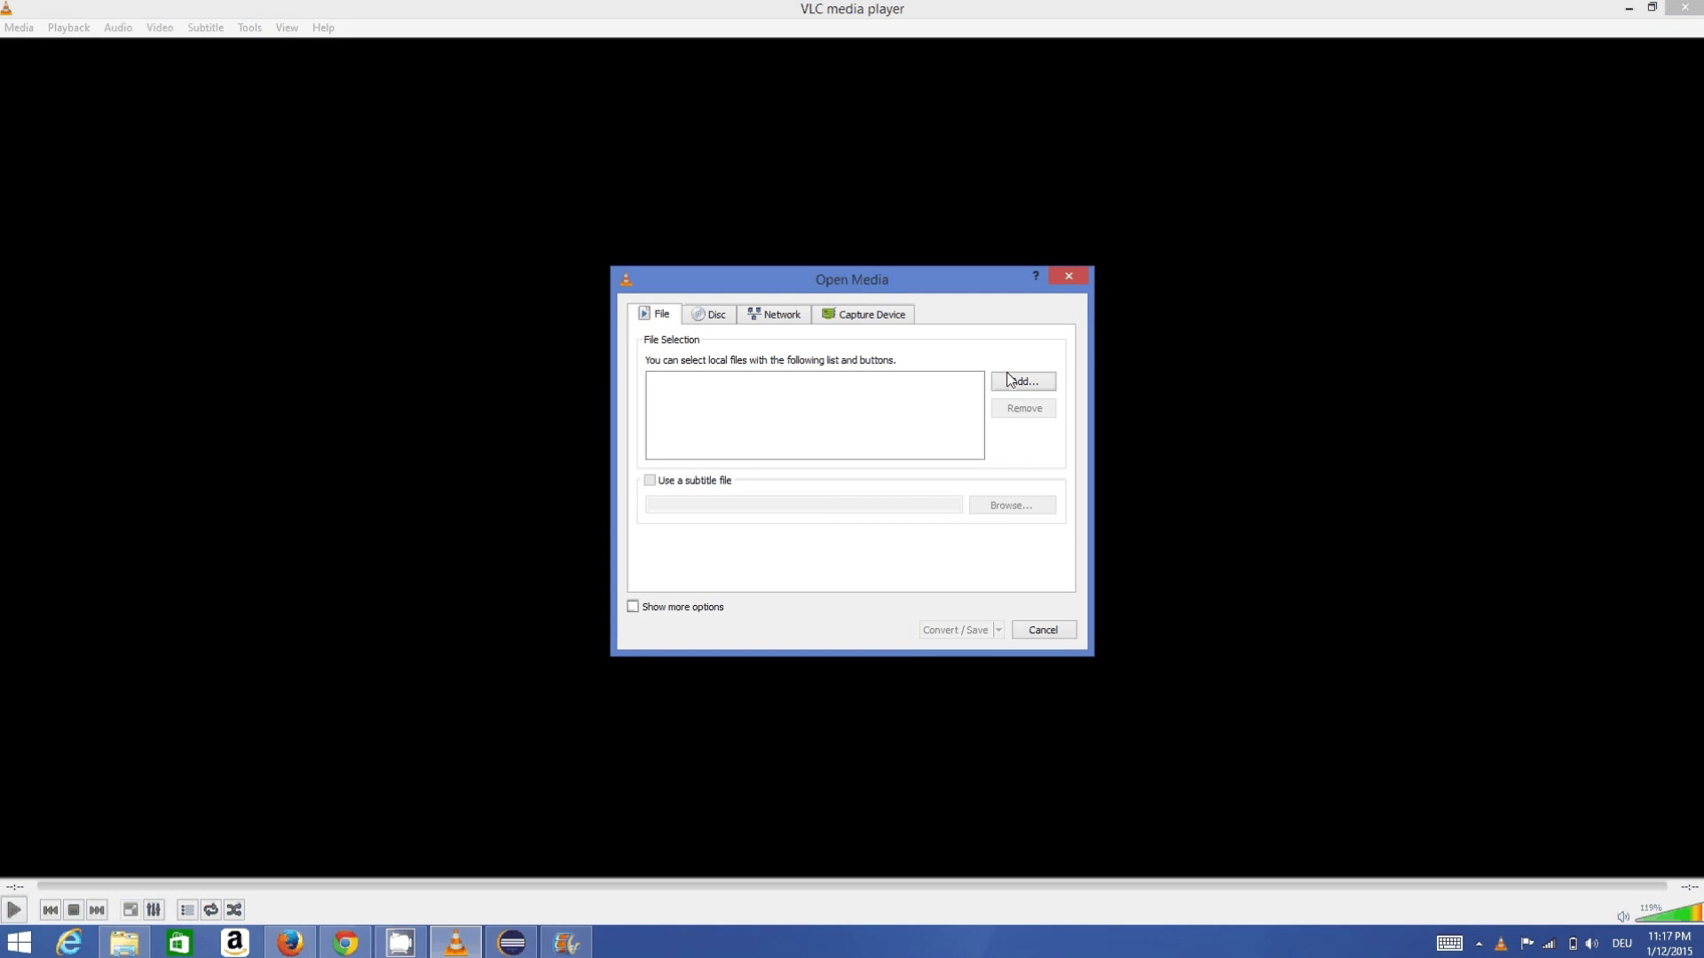
left_click(1031, 390)
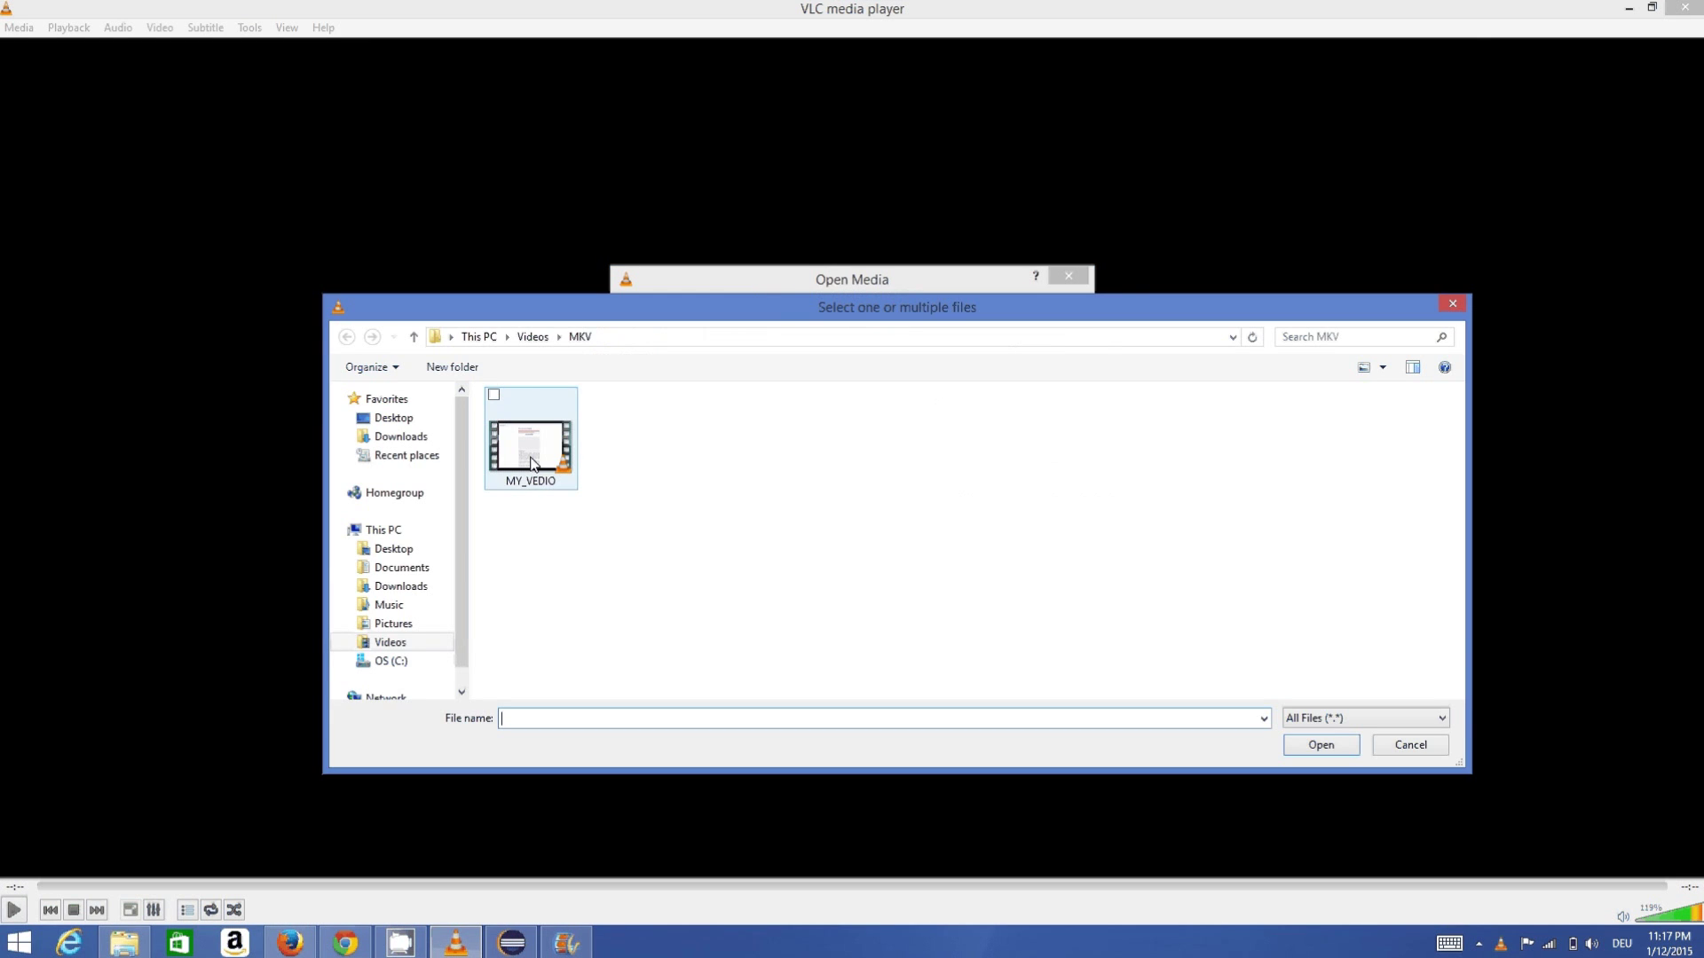
left_click(532, 463)
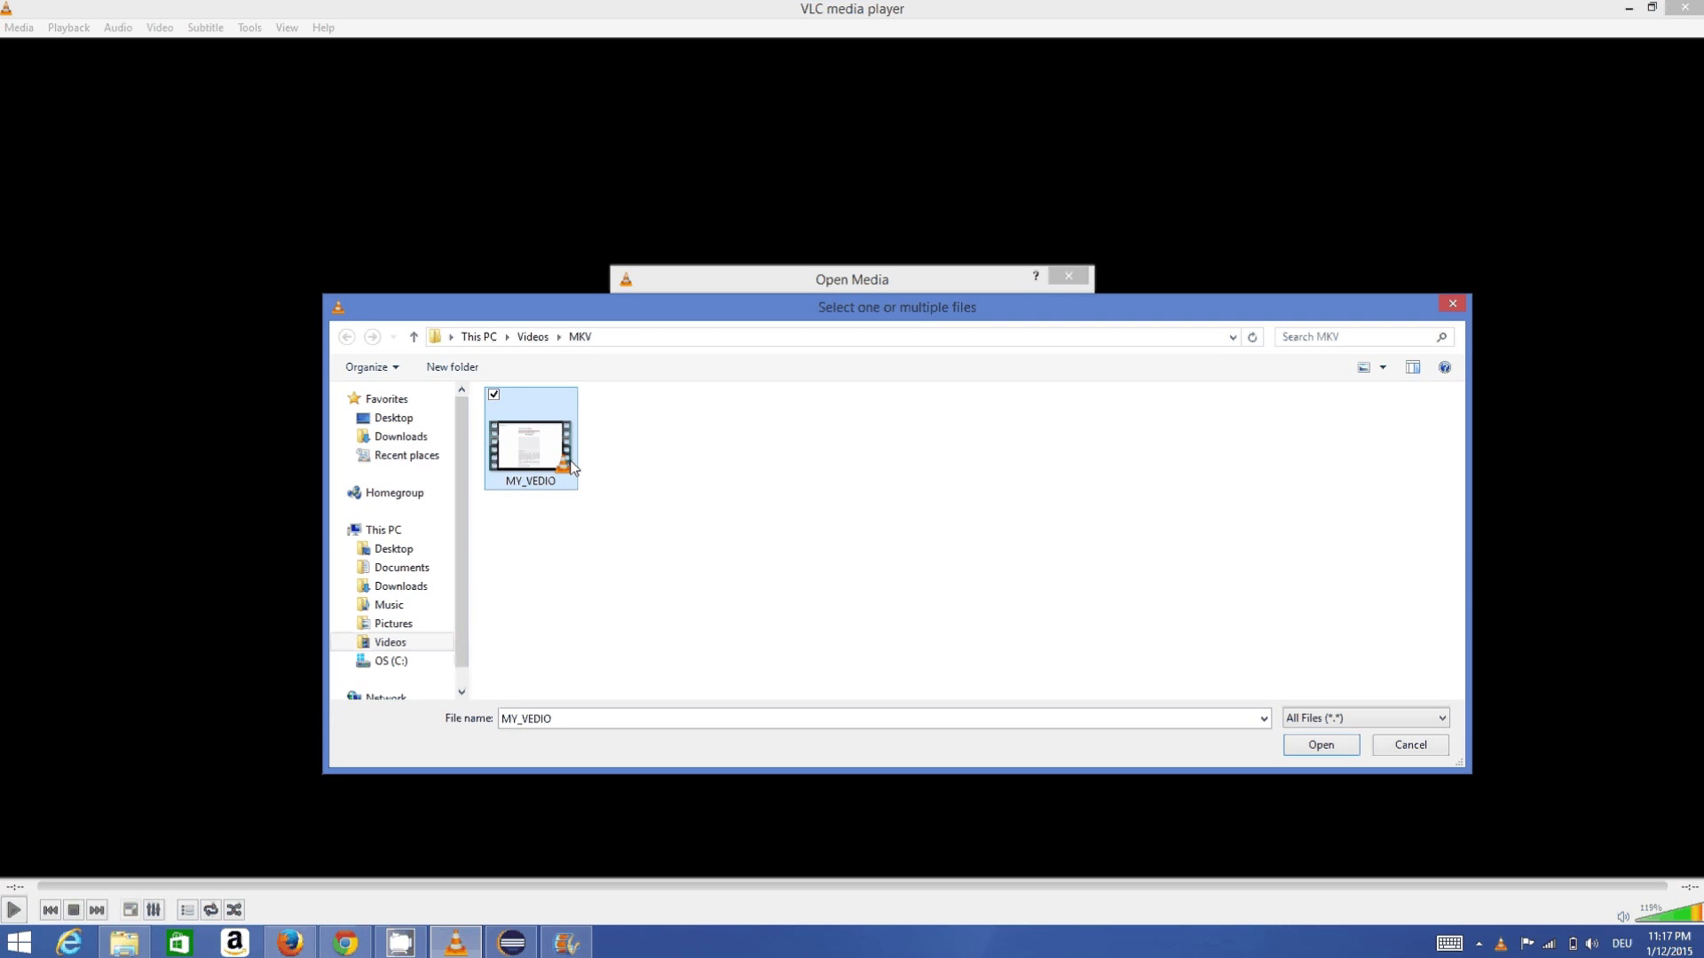
left_click(1340, 745)
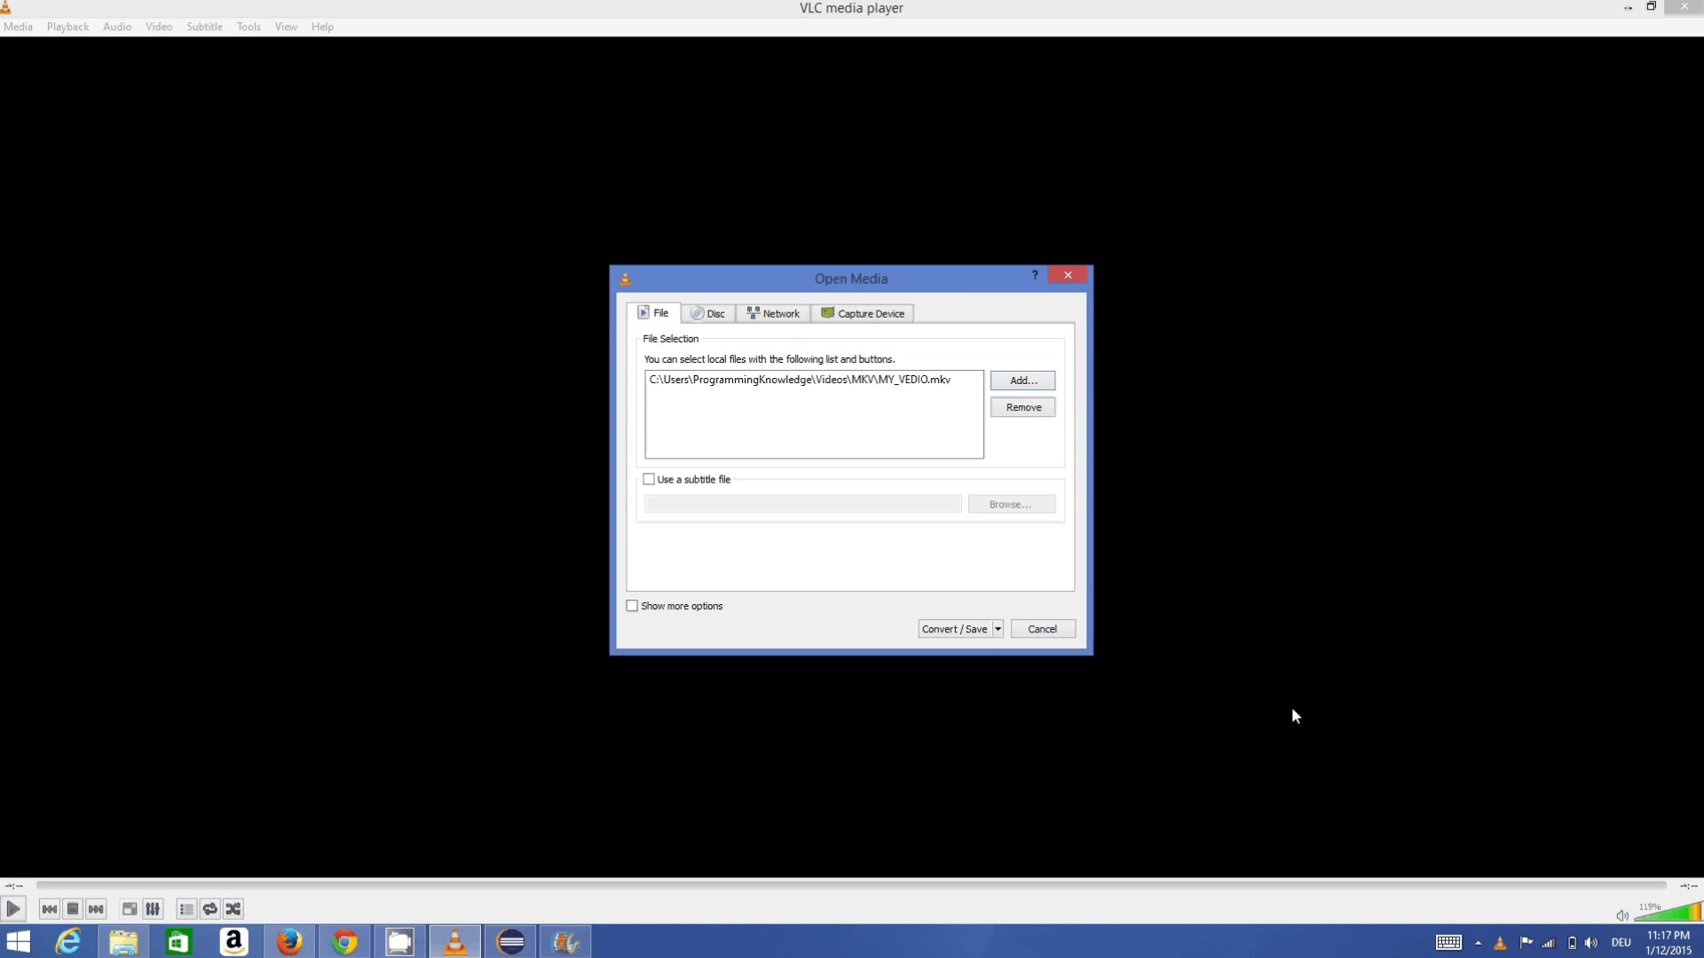
left_click(962, 626)
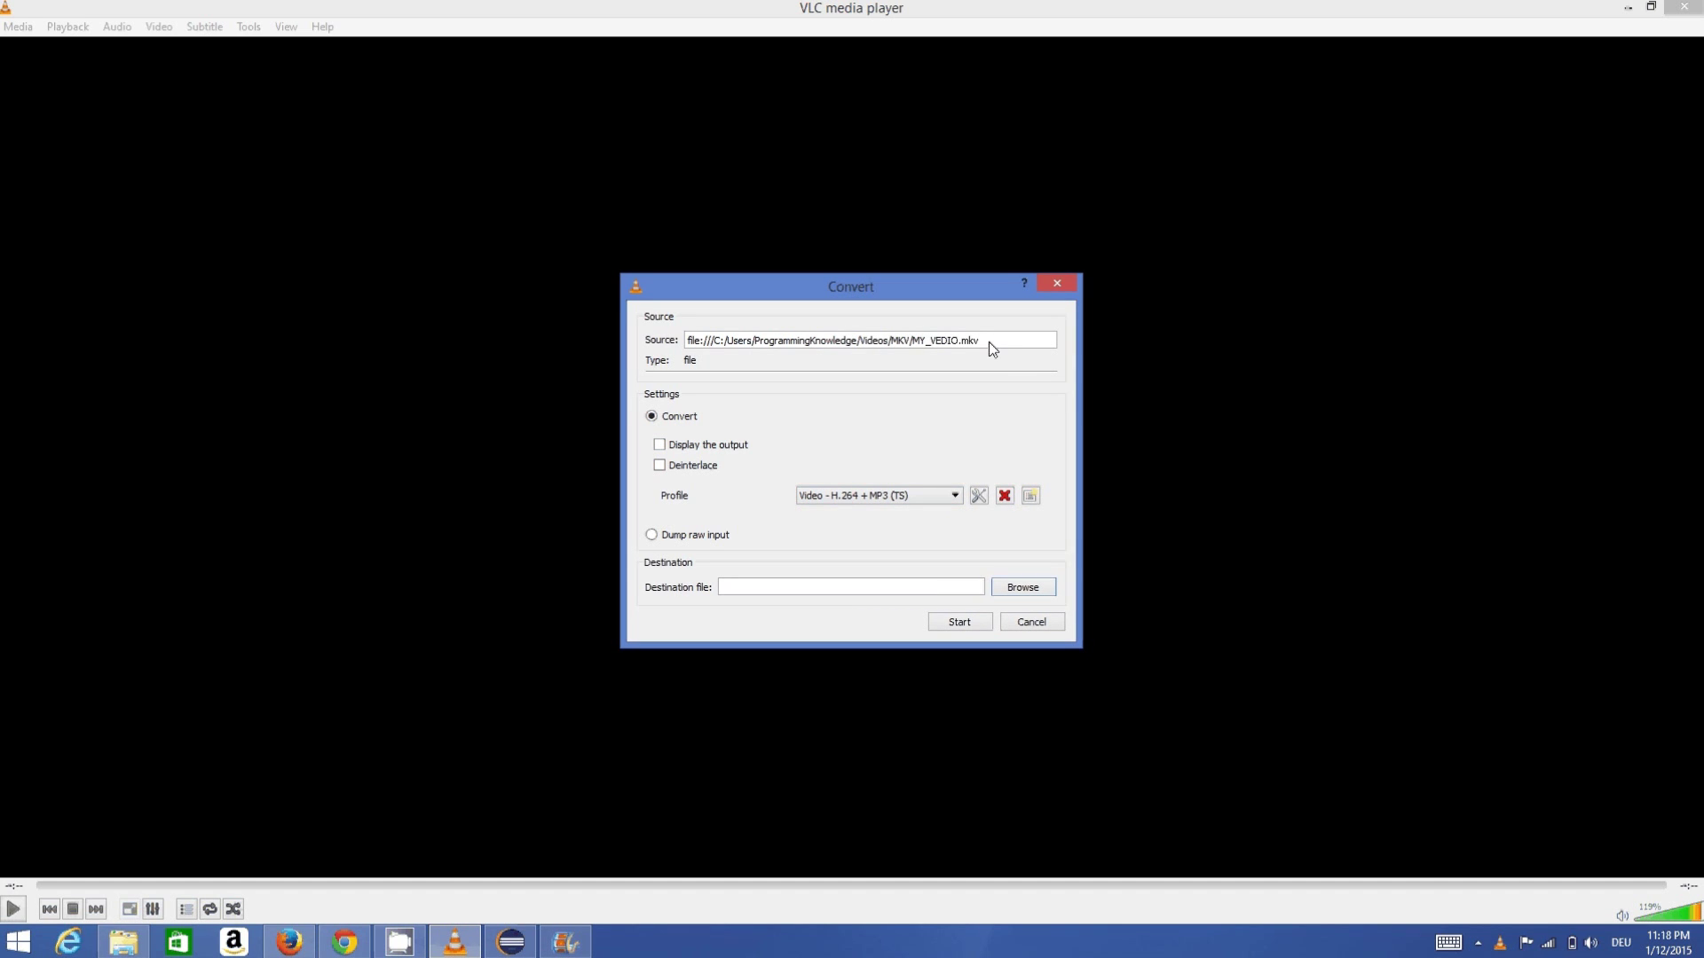
Choose the conversion profile "Video for MPEG4 1080p TV/device" for the MKV source file.
left_click_drag(989, 342, 717, 340)
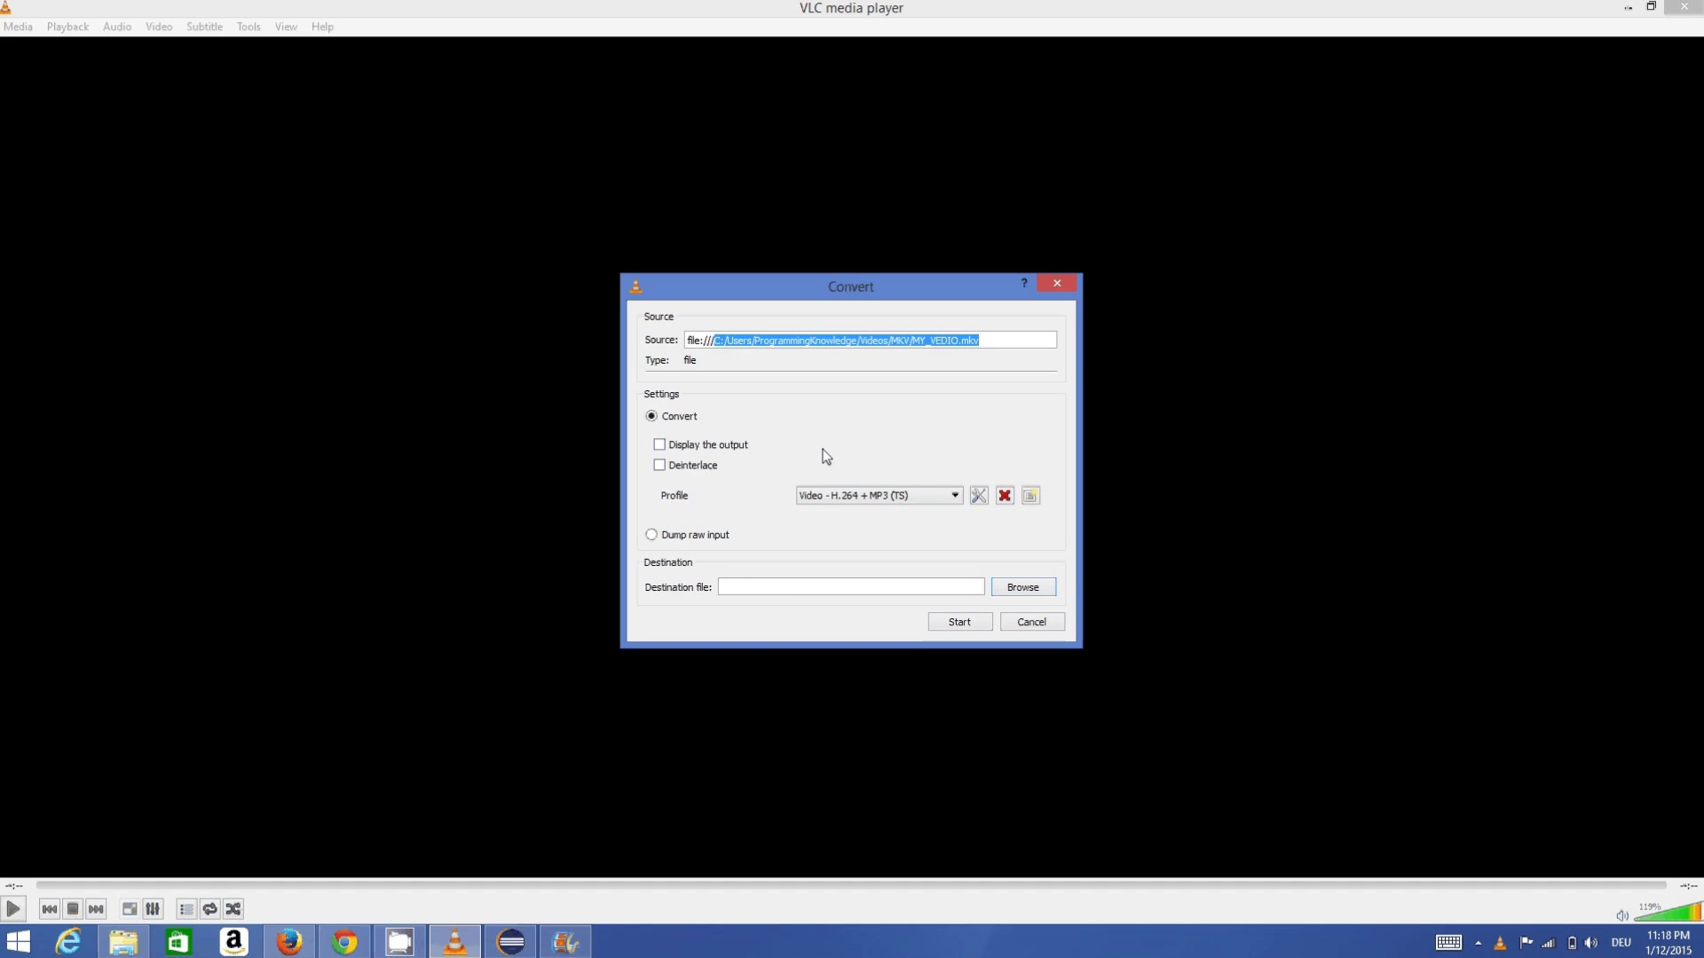
left_click(954, 495)
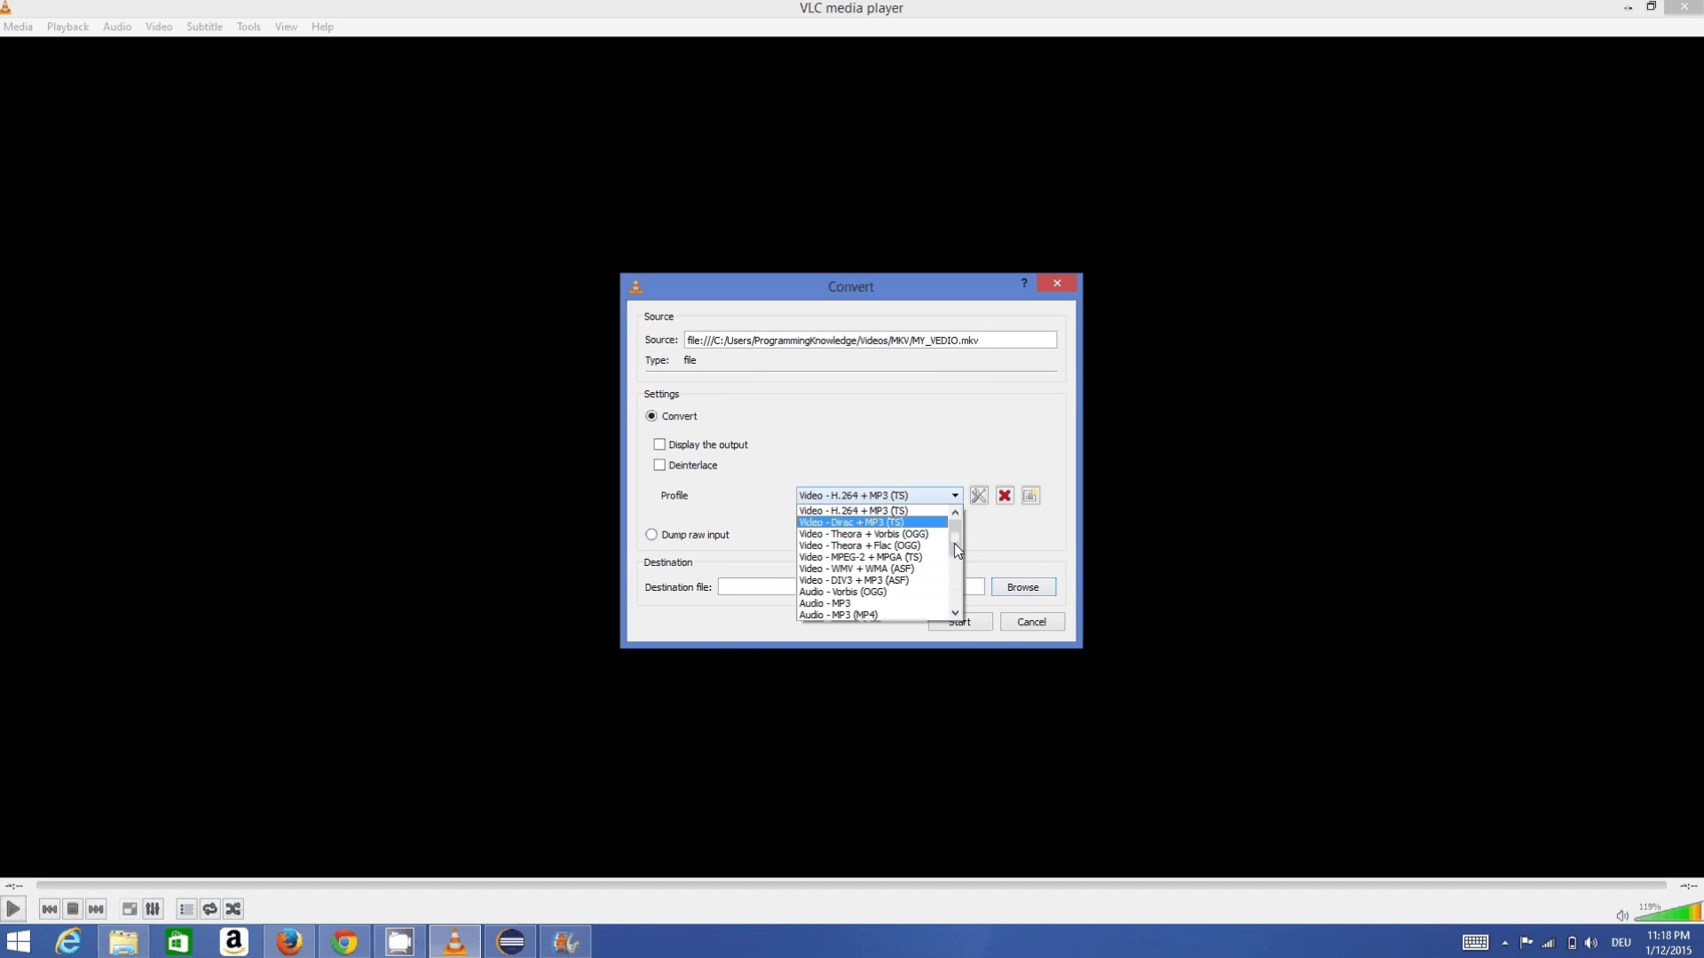
key("Down")
left_click_drag(952, 538, 955, 563)
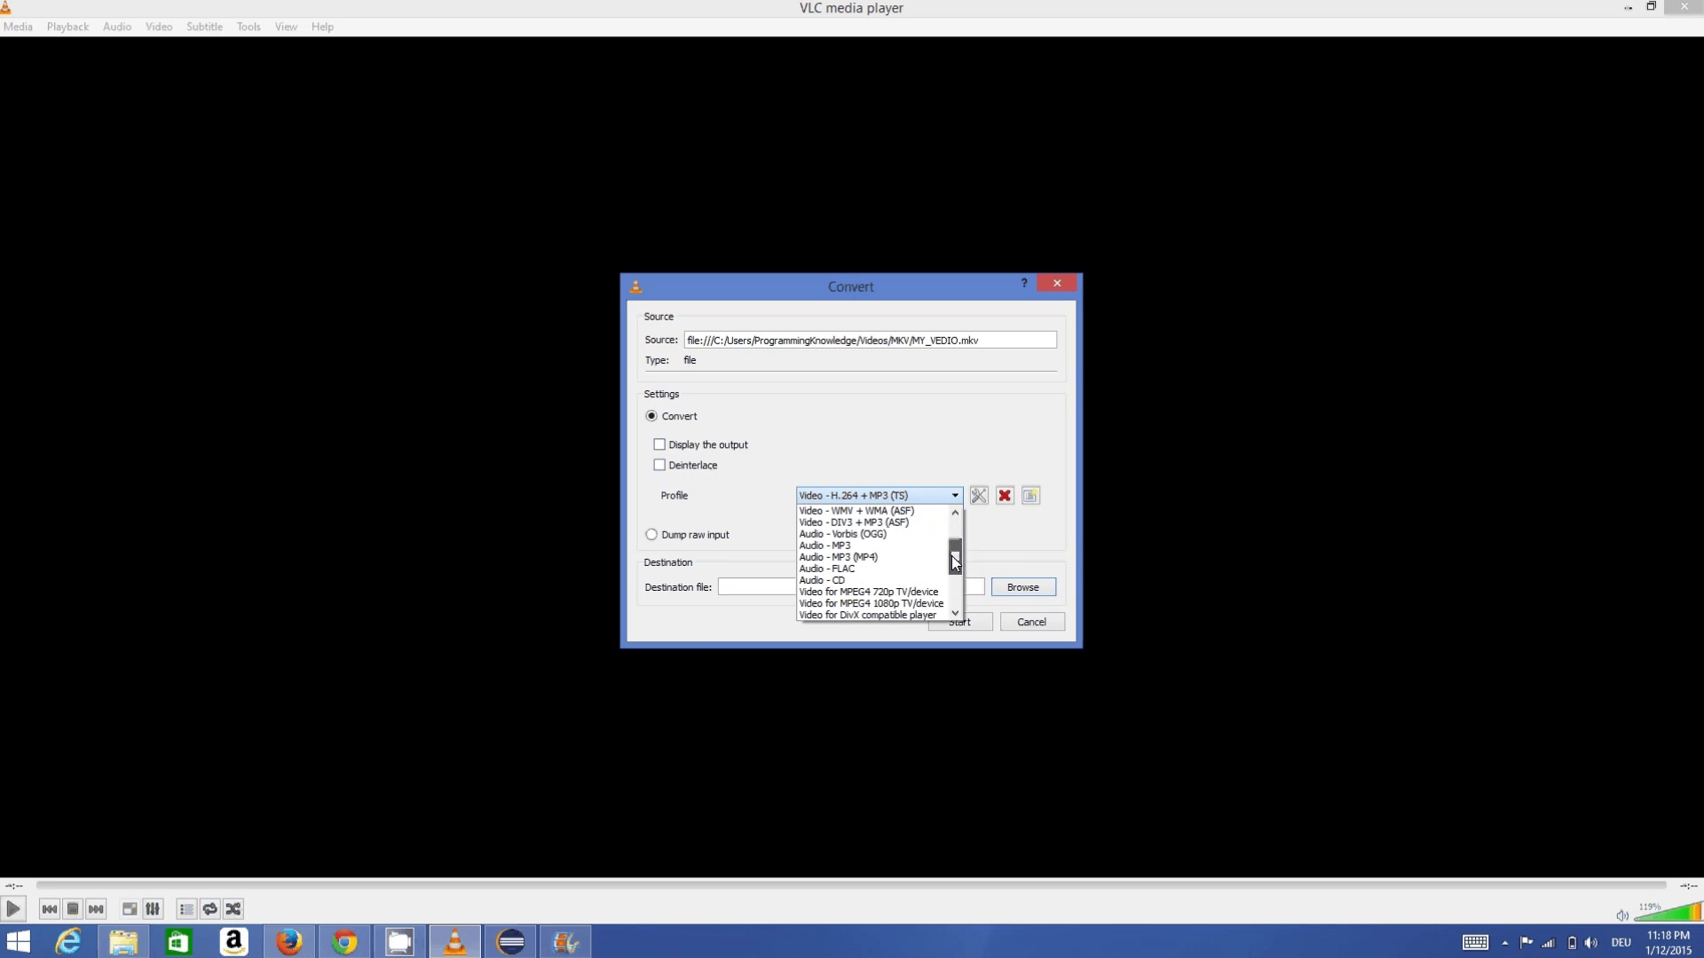
left_click_drag(954, 563, 946, 541)
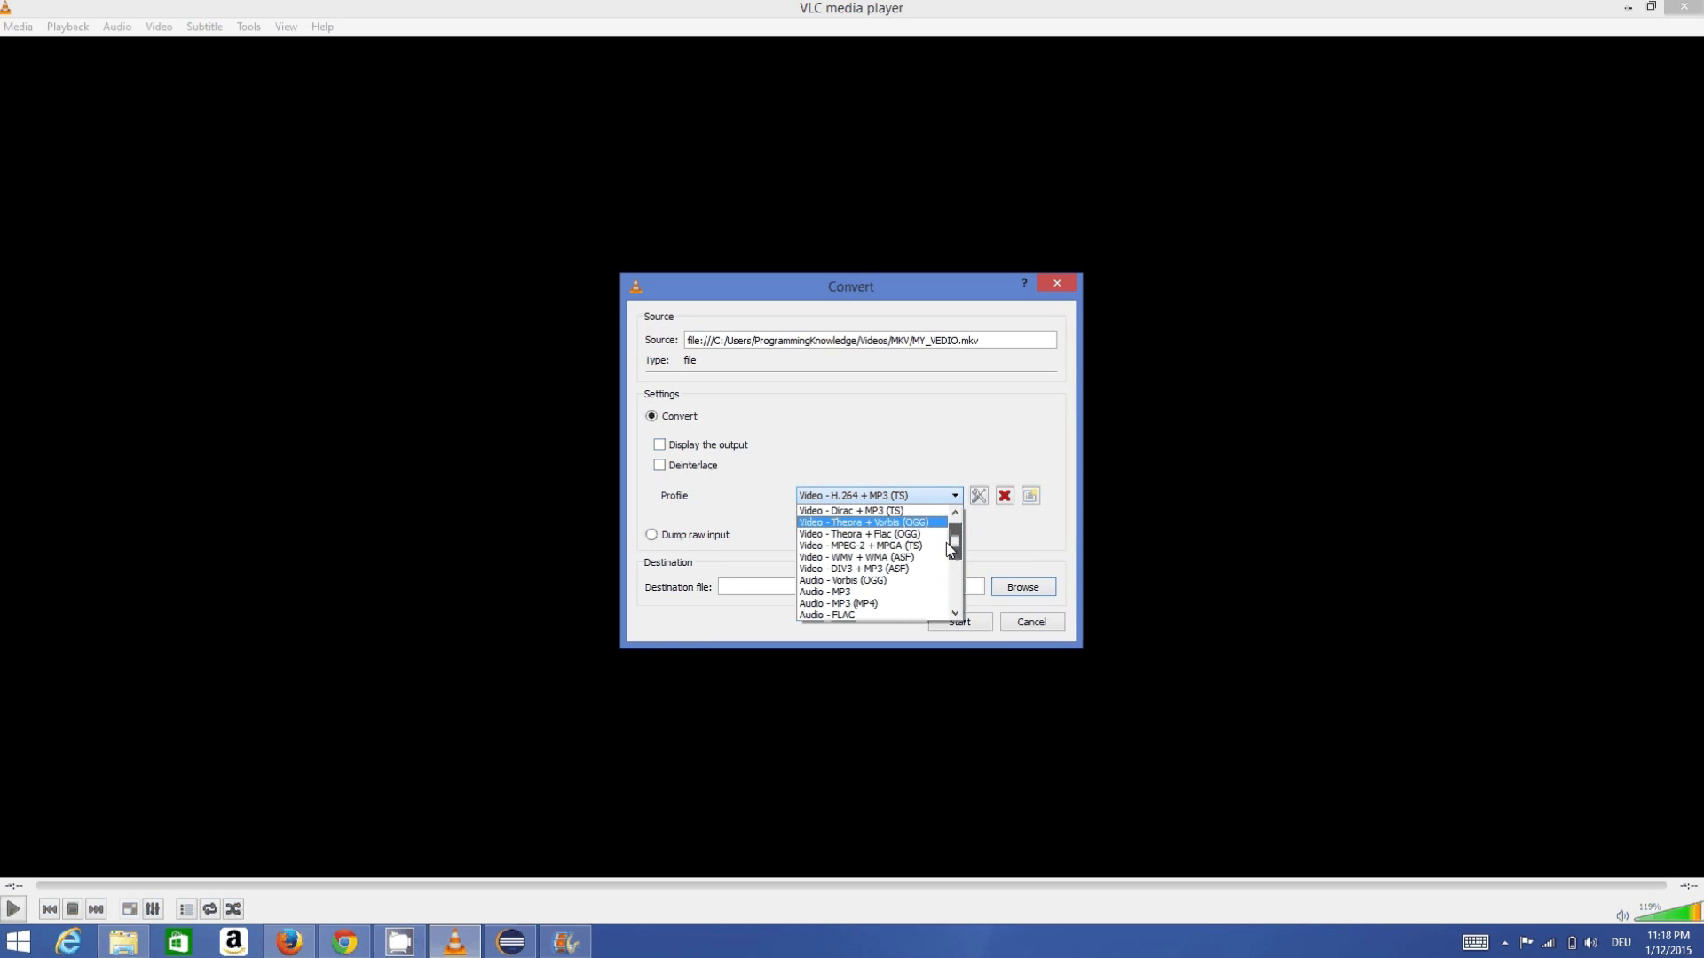
left_click_drag(955, 544, 955, 567)
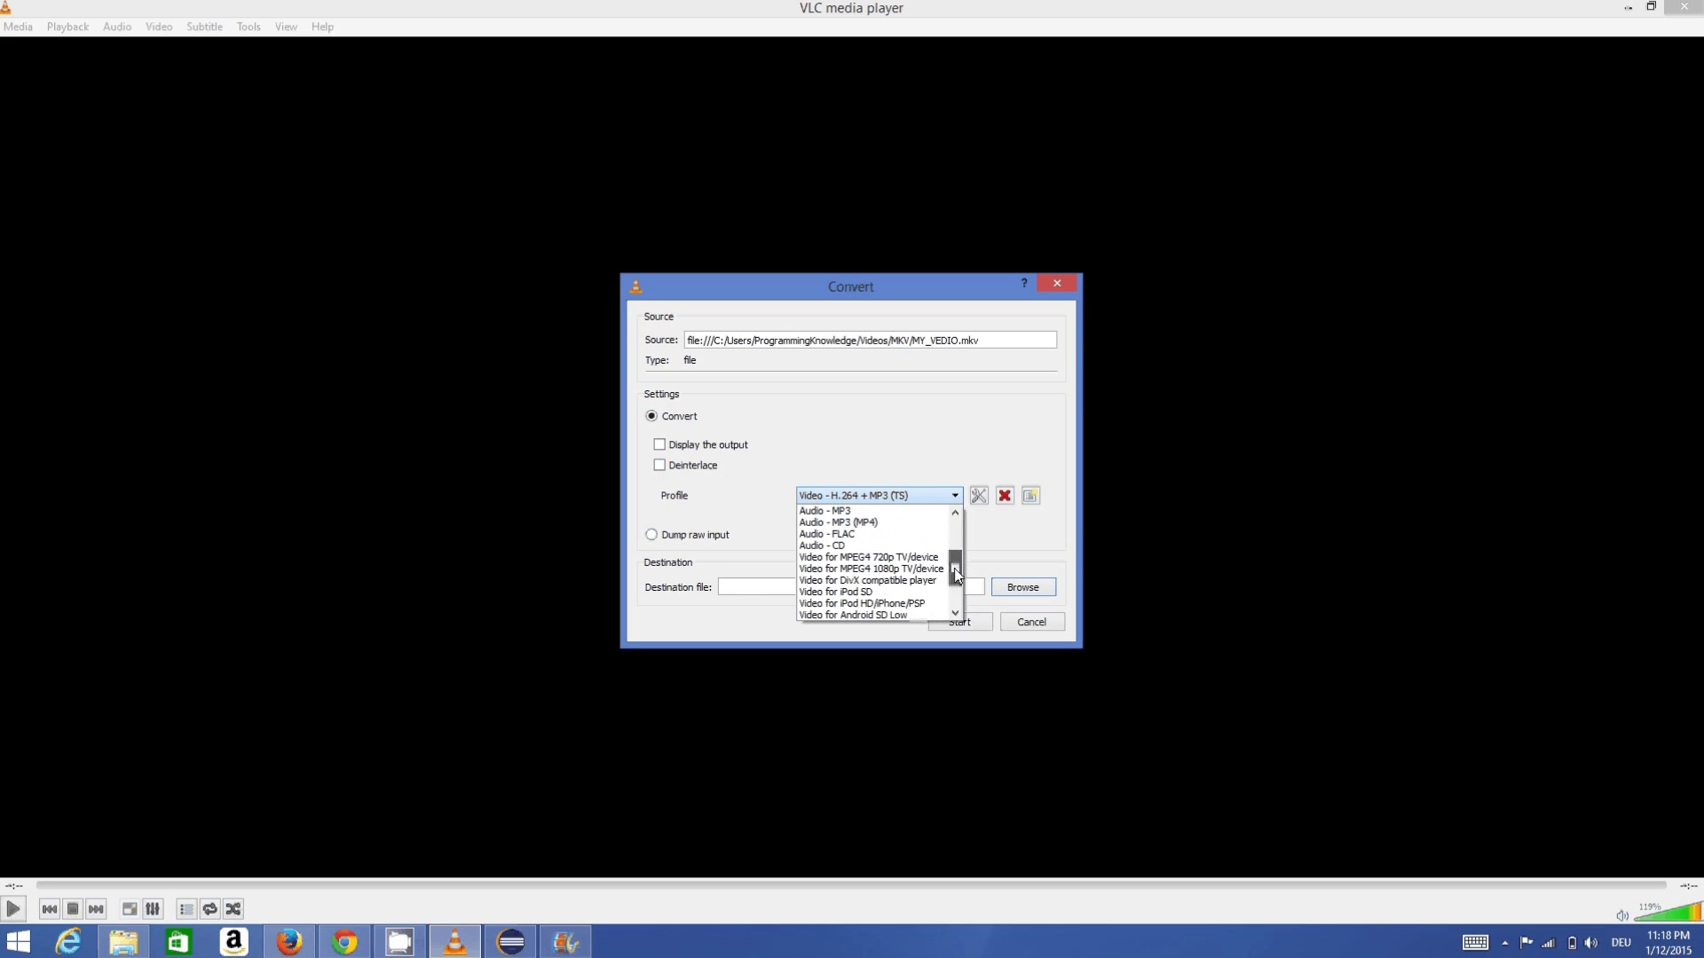
left_click(841, 569)
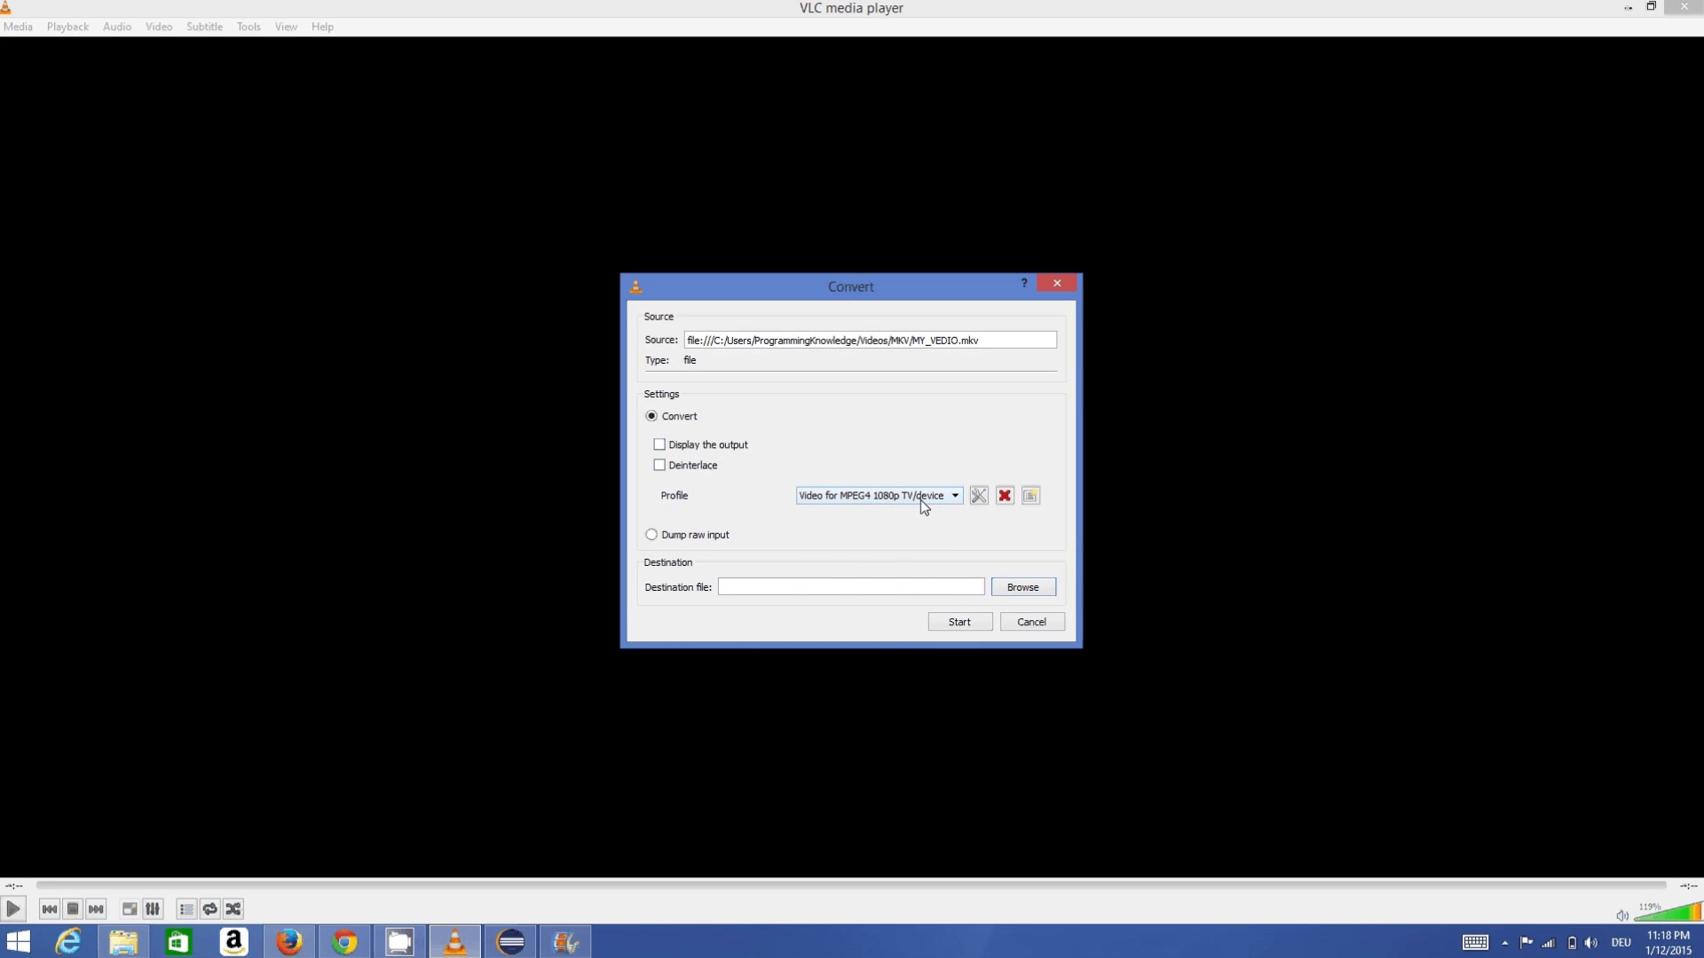
Review the selected profile's encapsulation, video codec, audio codec and subtitle settings, and leave without saving changes.
left_click(977, 497)
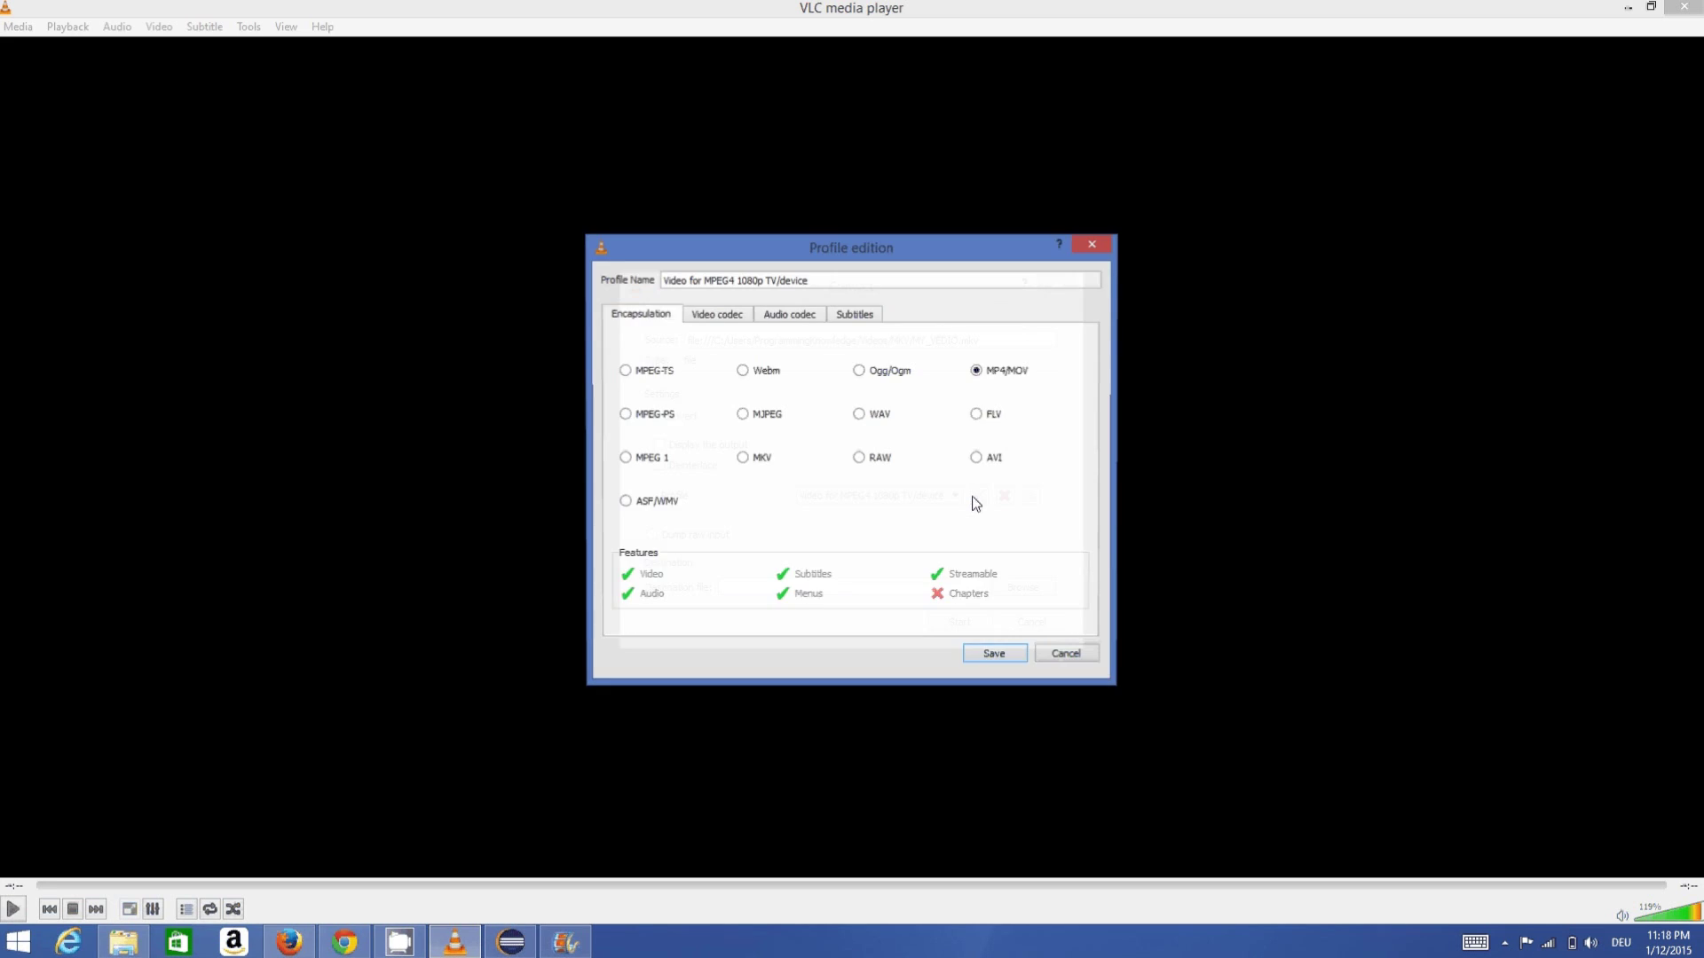
left_click(1052, 654)
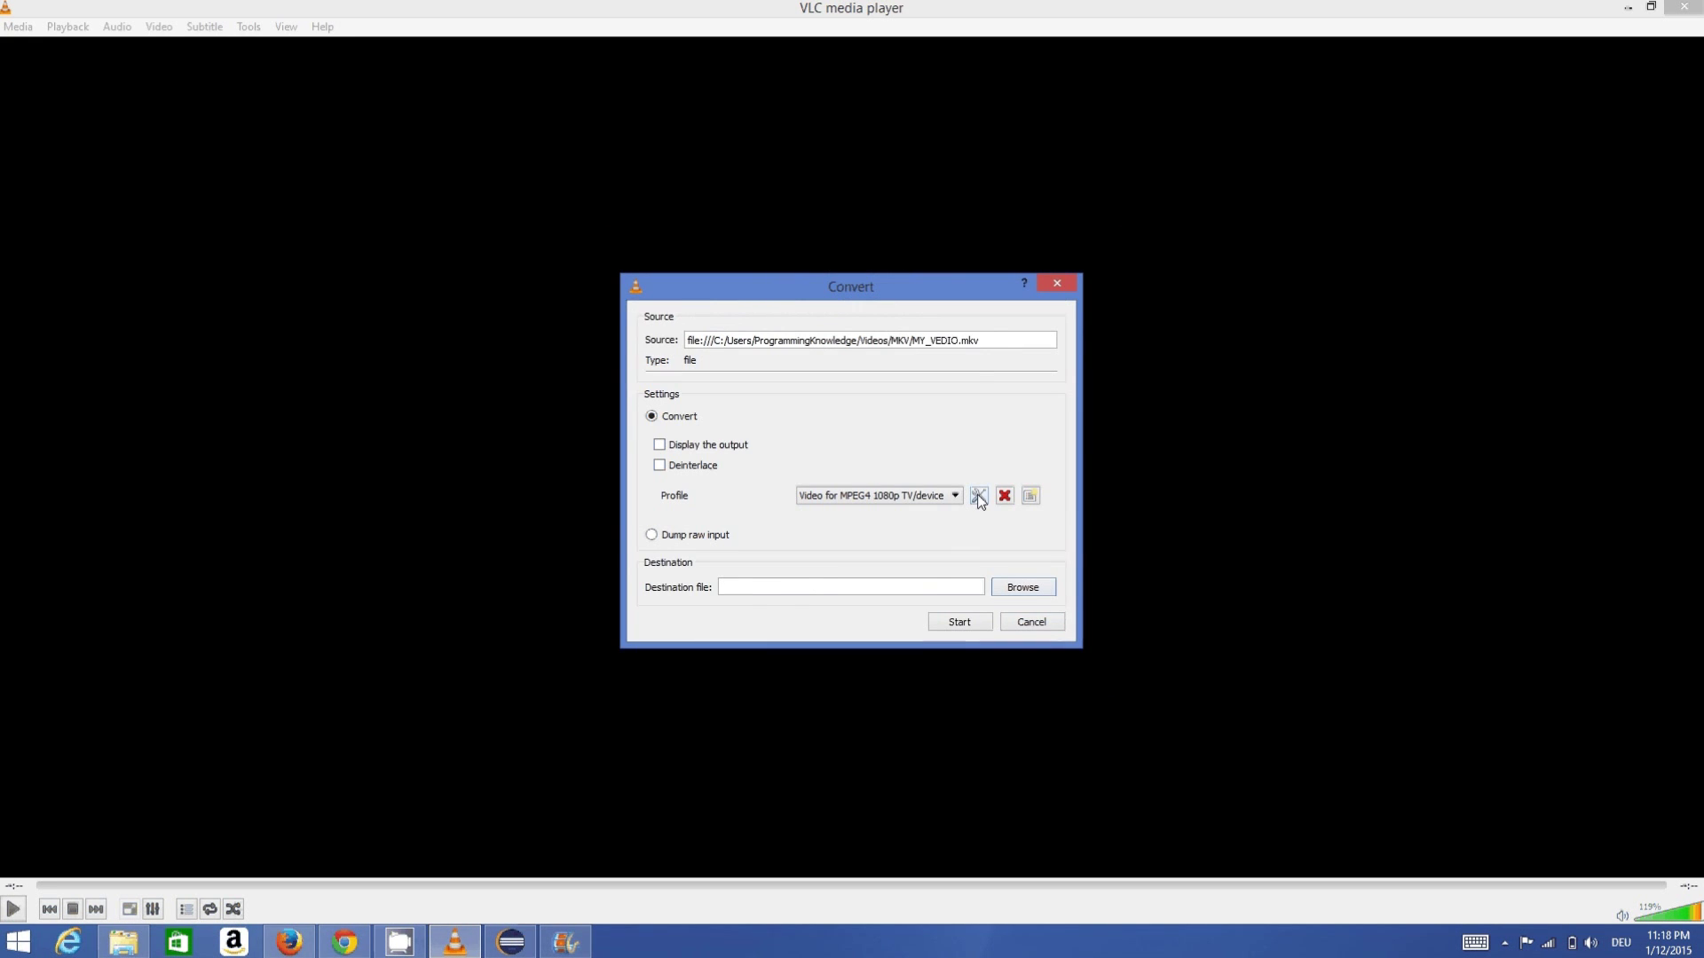
left_click(978, 496)
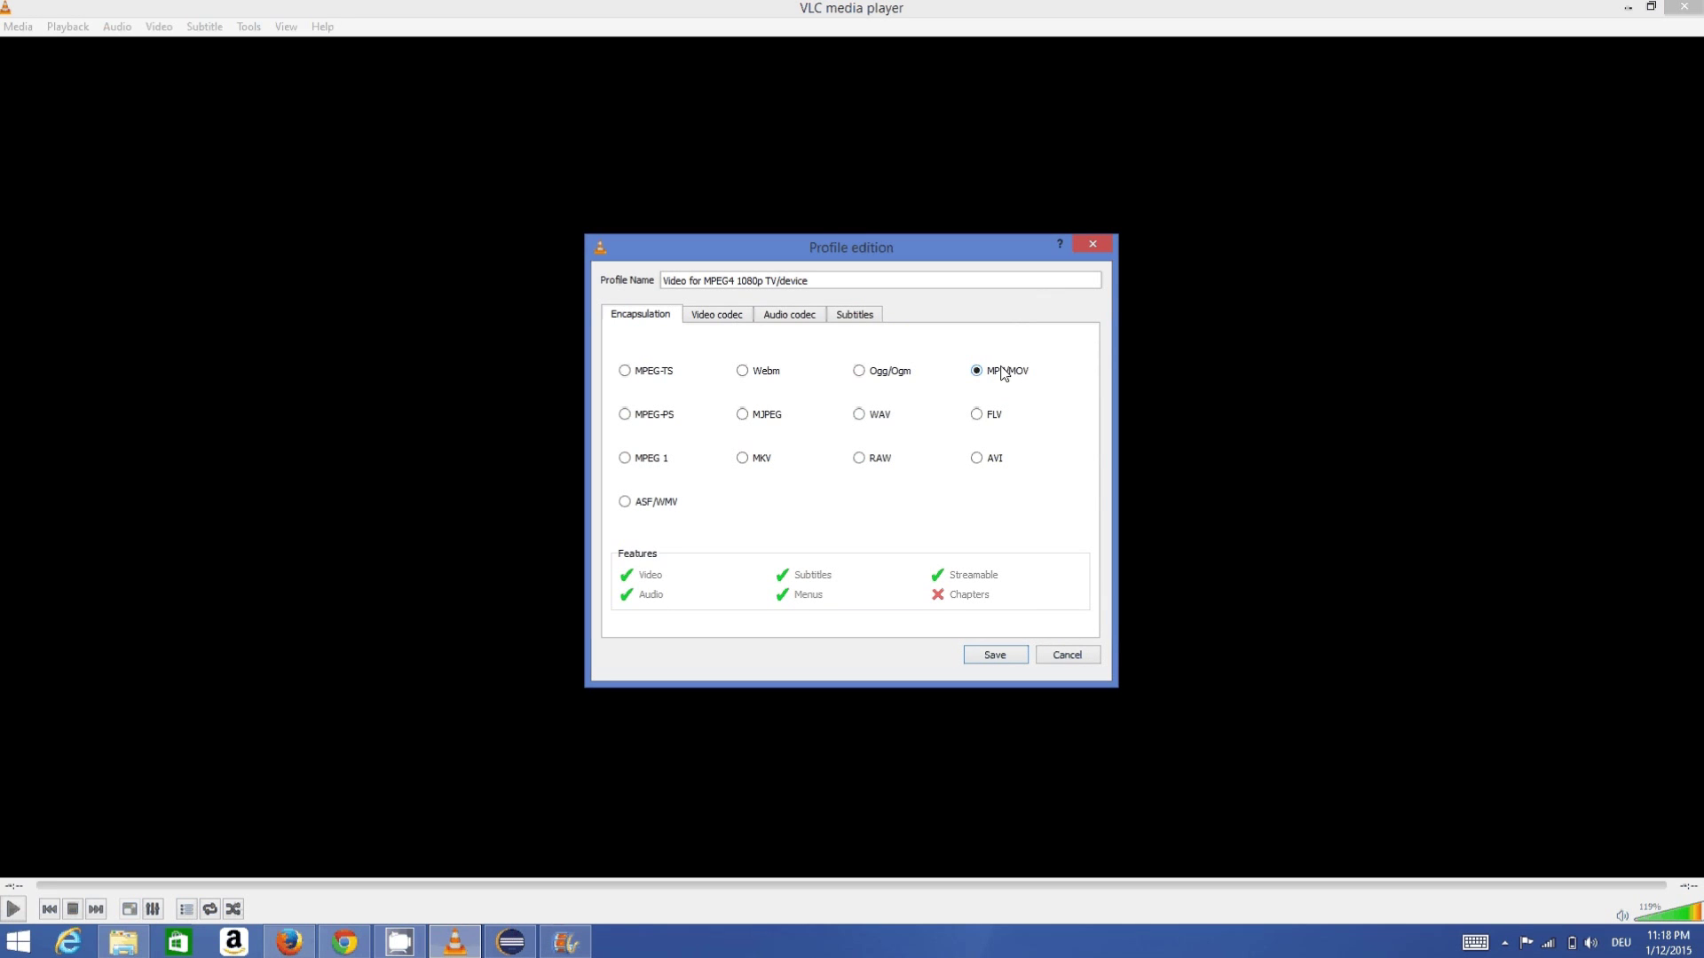
left_click(721, 323)
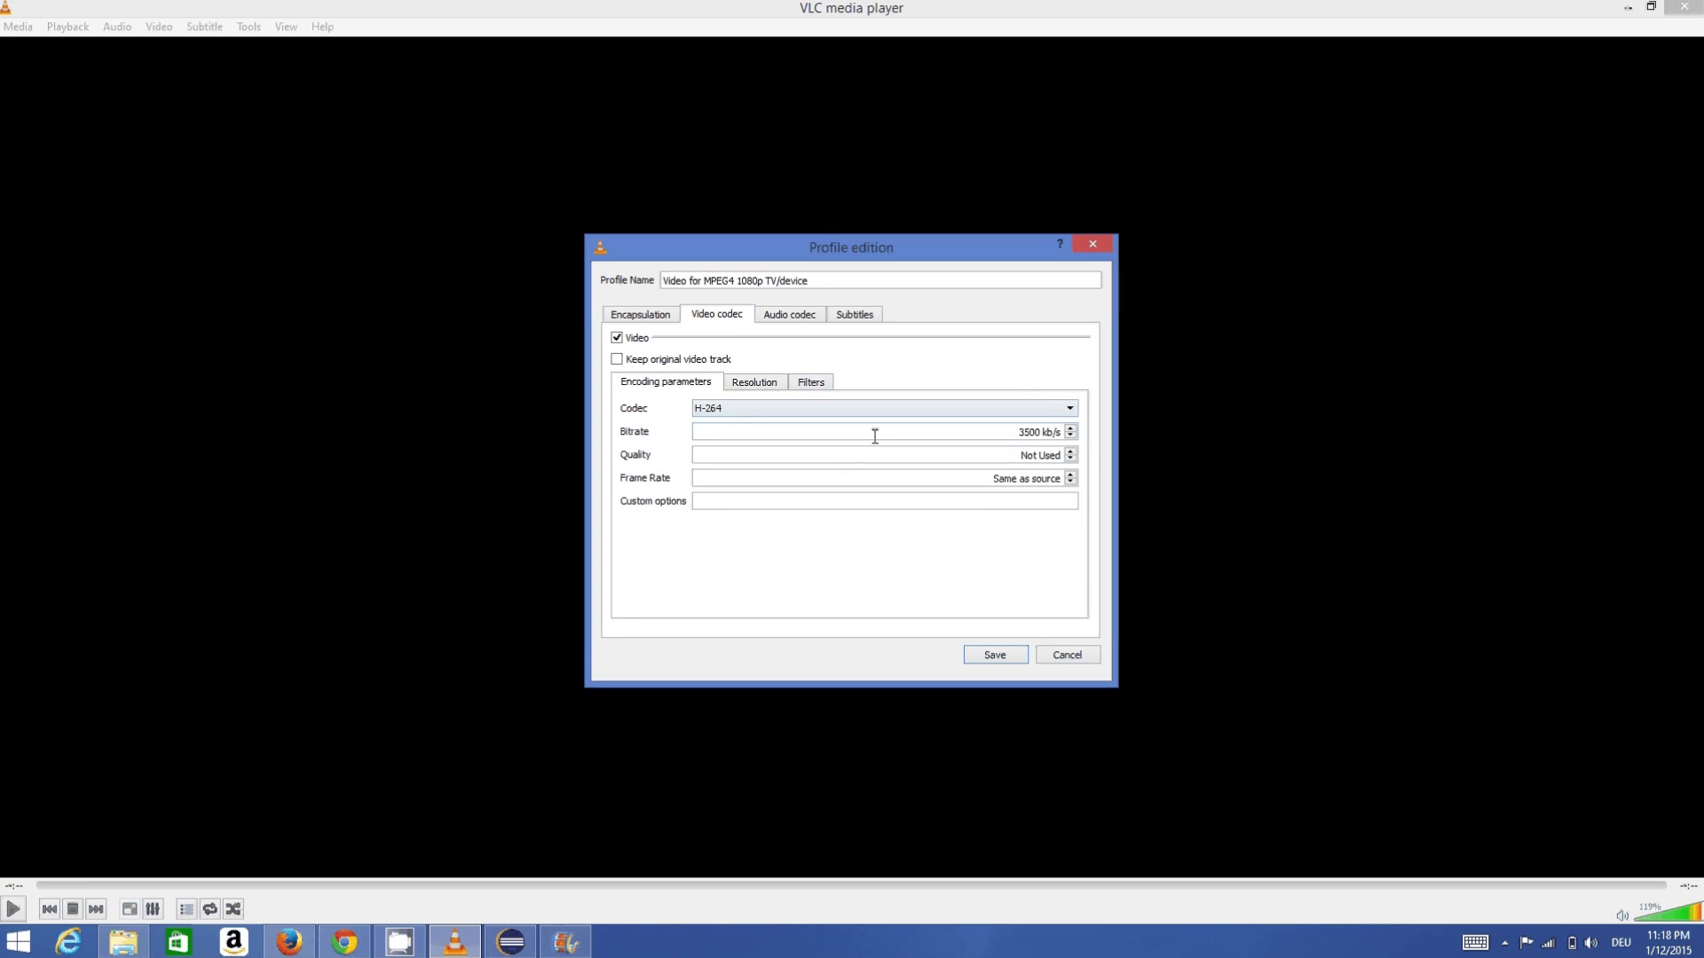
left_click(796, 317)
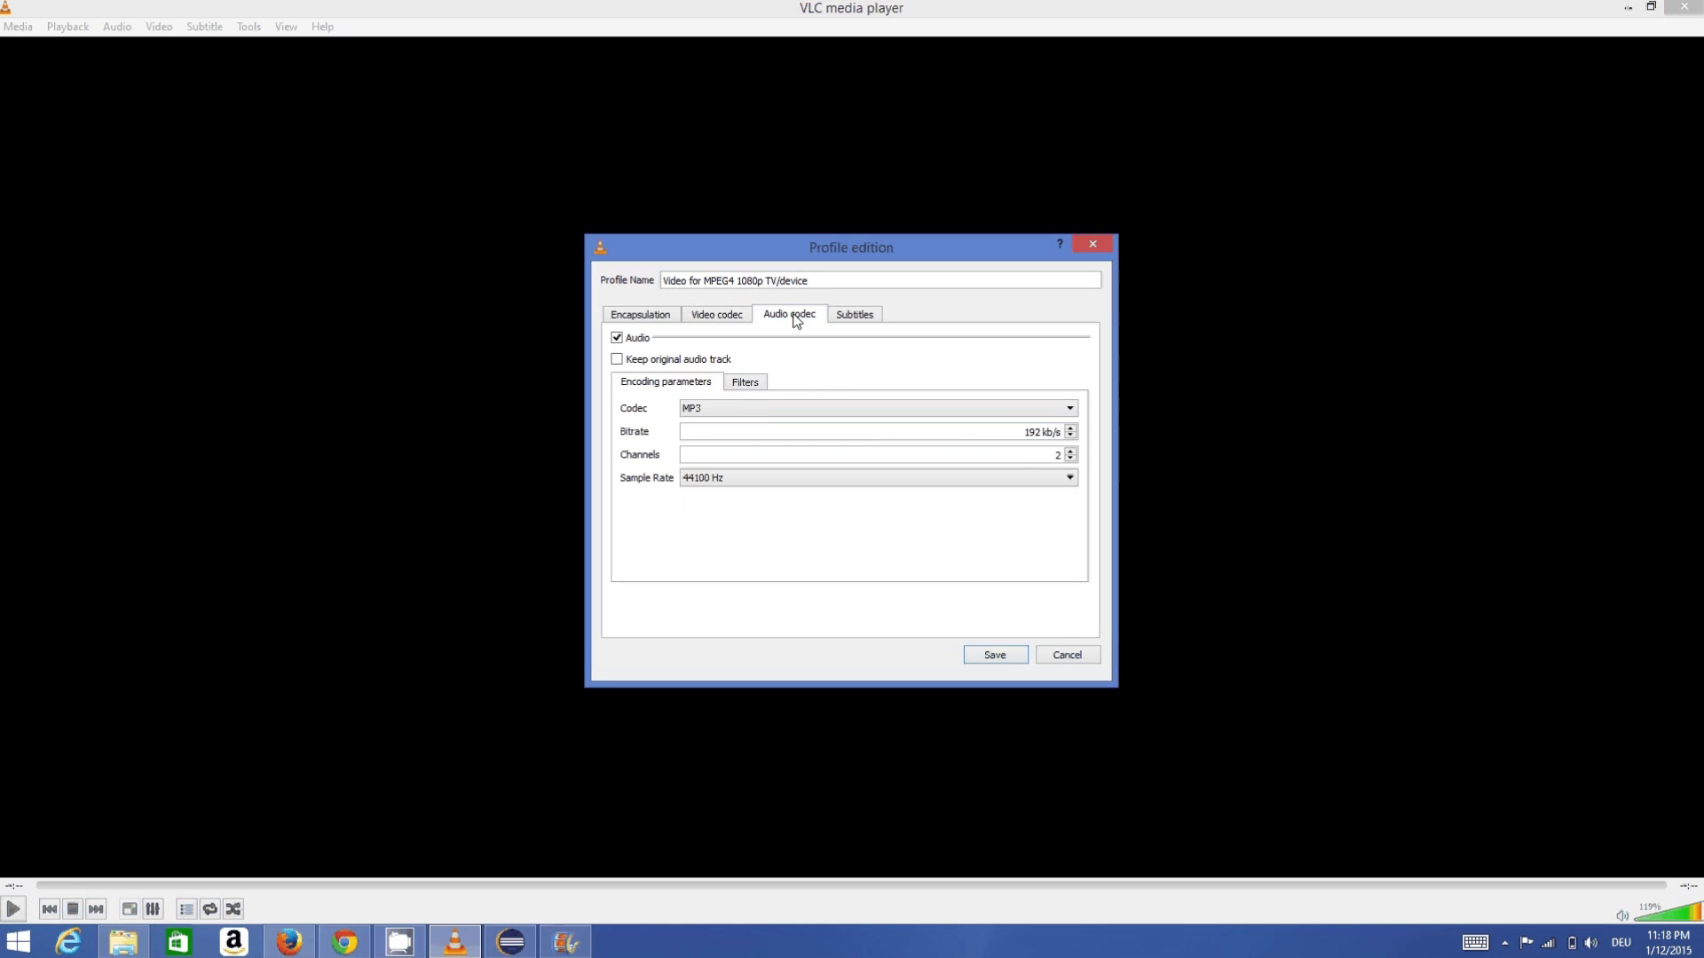
left_click(850, 320)
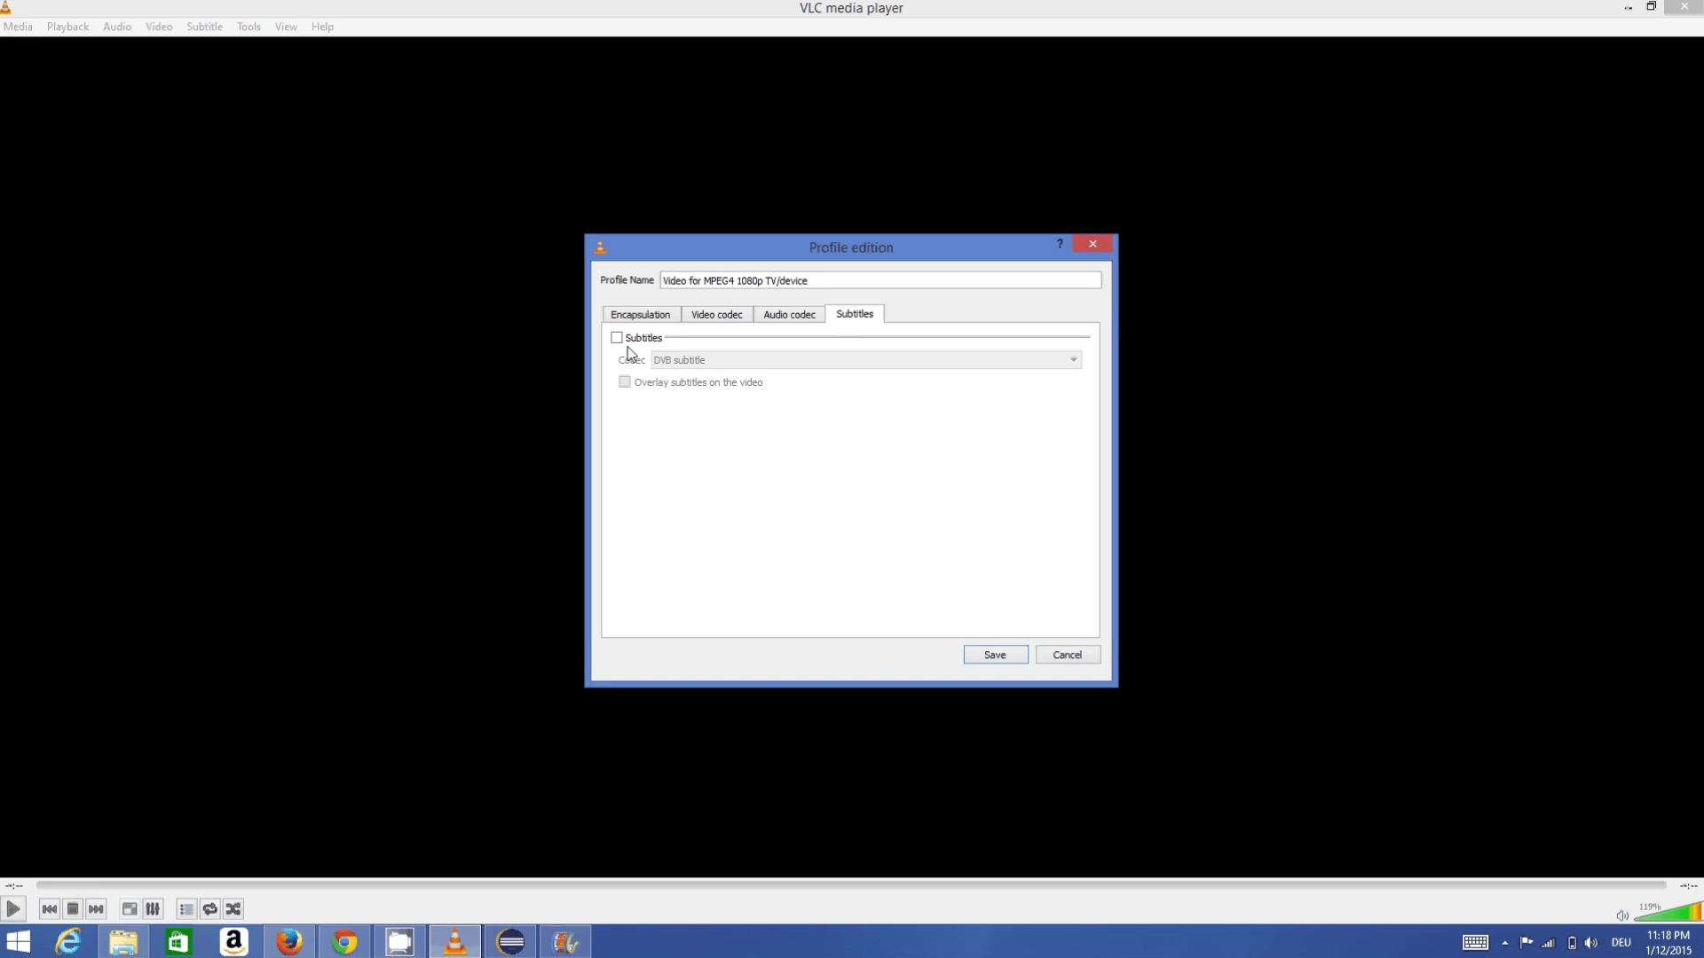
left_click(1058, 658)
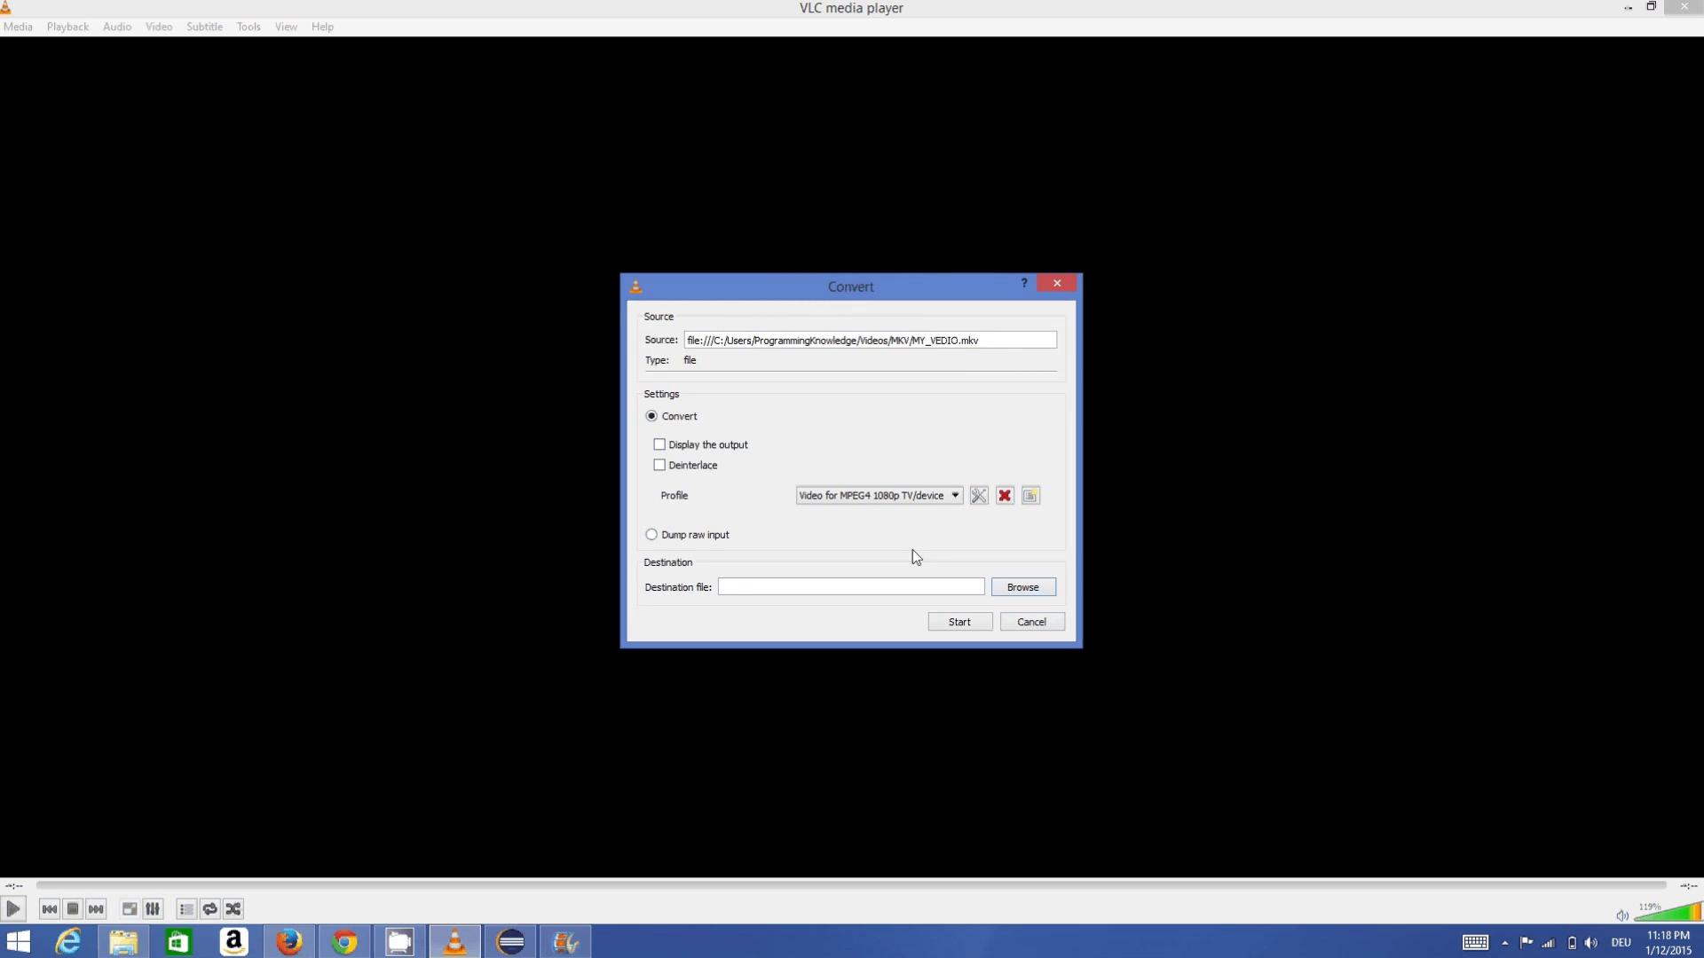
Set the destination file to My_MKV_VIDEO.mp4 in the Videos\MKV folder and start the conversion.
left_click(826, 585)
left_click(1020, 590)
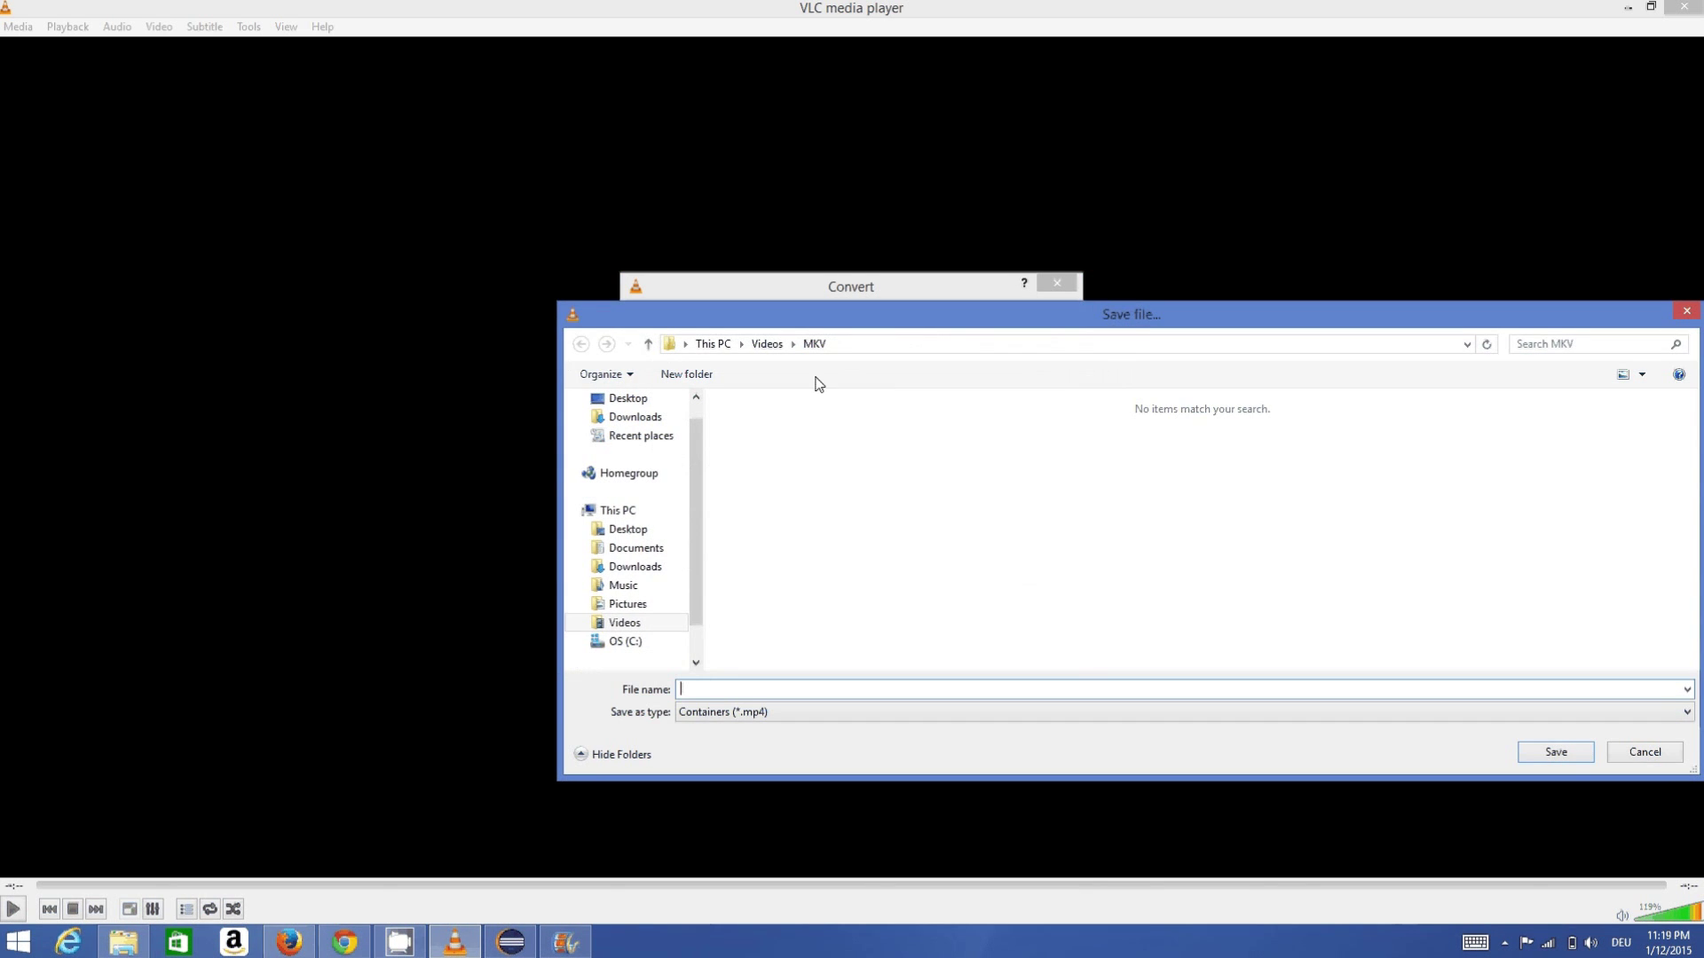
left_click(871, 683)
type("My")
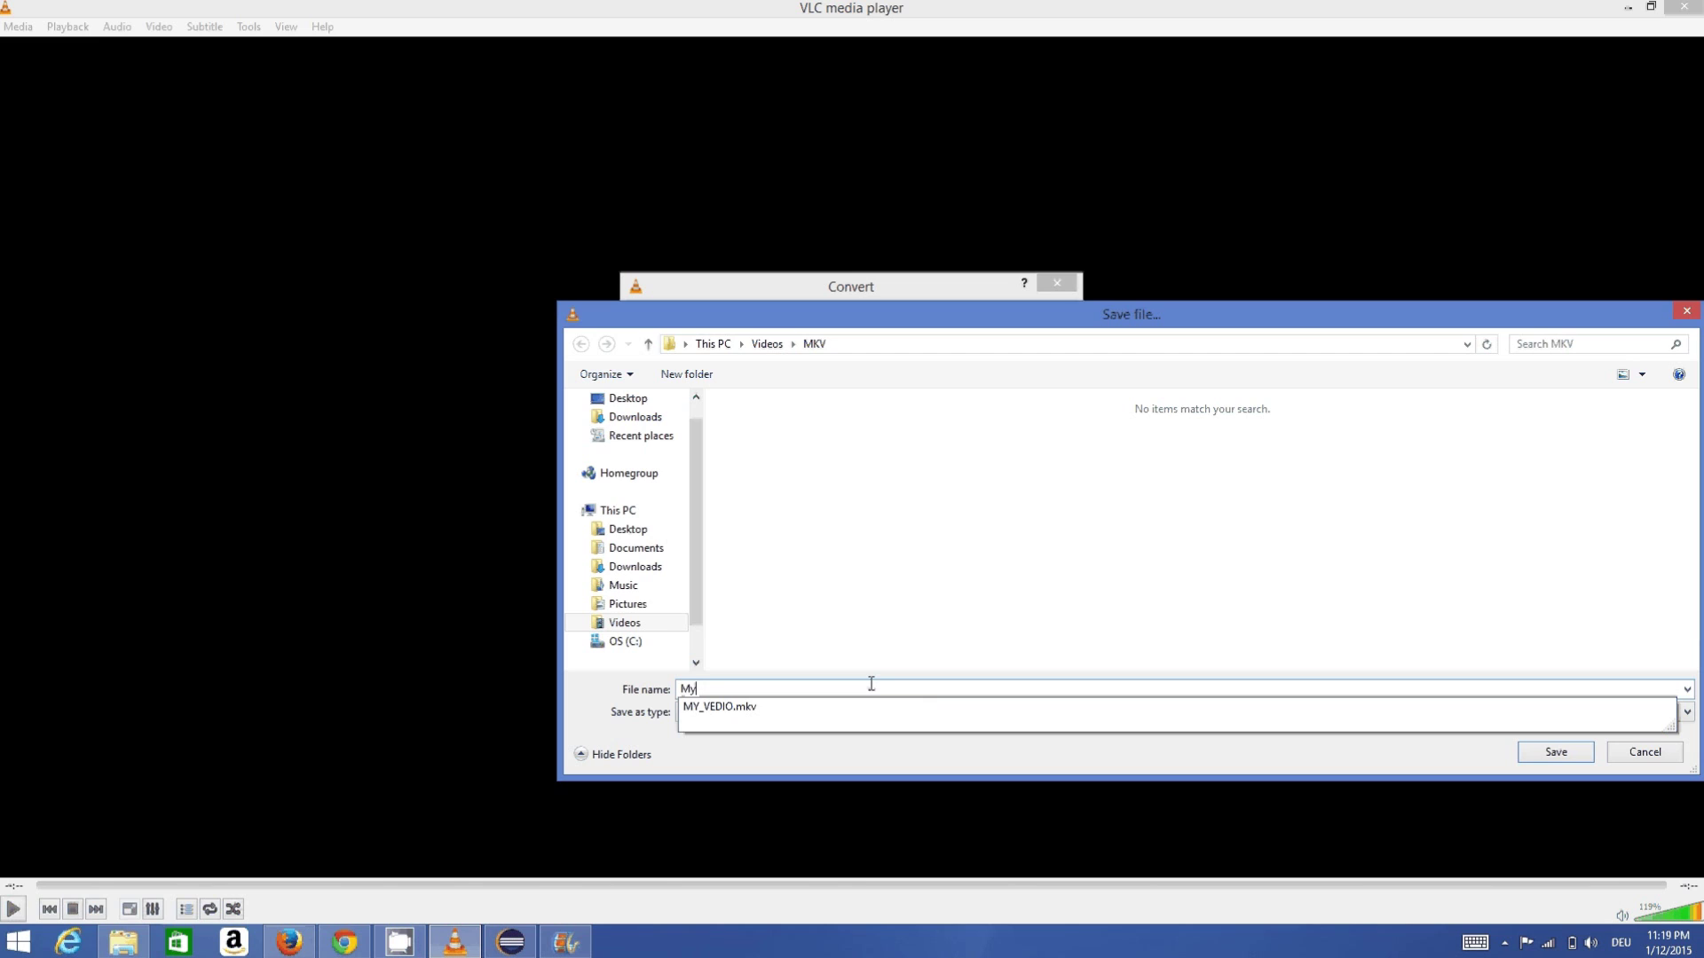
type("_MV")
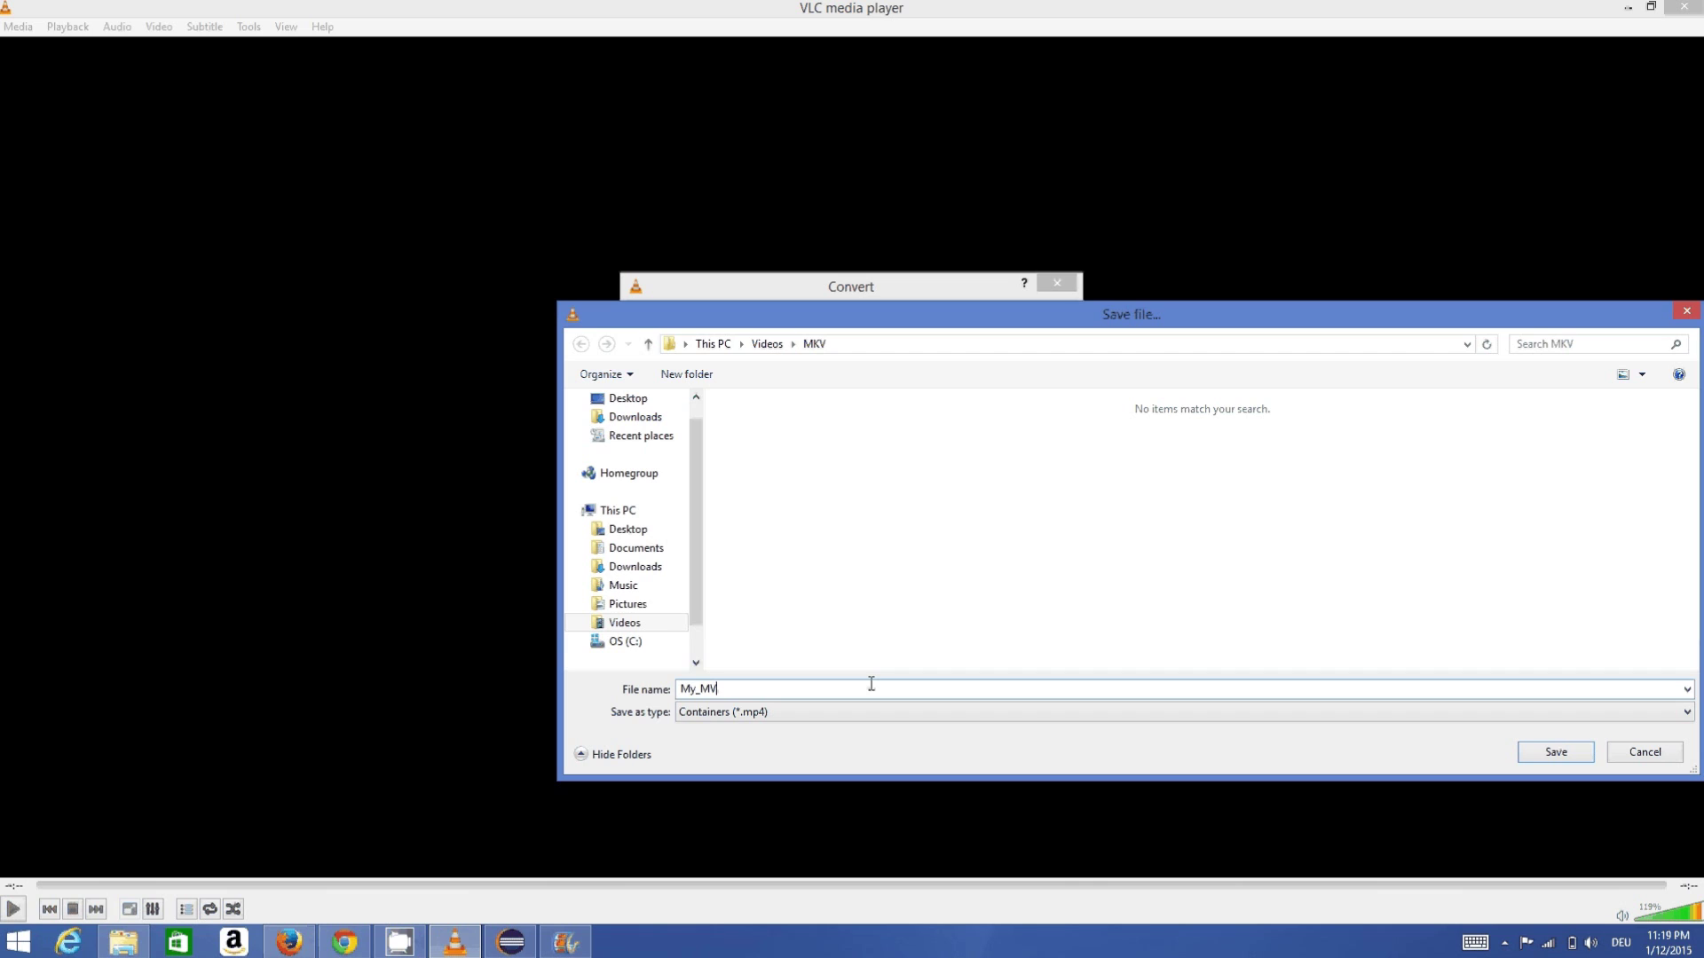
key("BackSpace")
type("KV_ViDEO")
type(".mp4")
left_click_drag(817, 692, 757, 690)
double_click(796, 688)
left_click(796, 688)
left_click_drag(797, 686, 758, 685)
left_click(1553, 755)
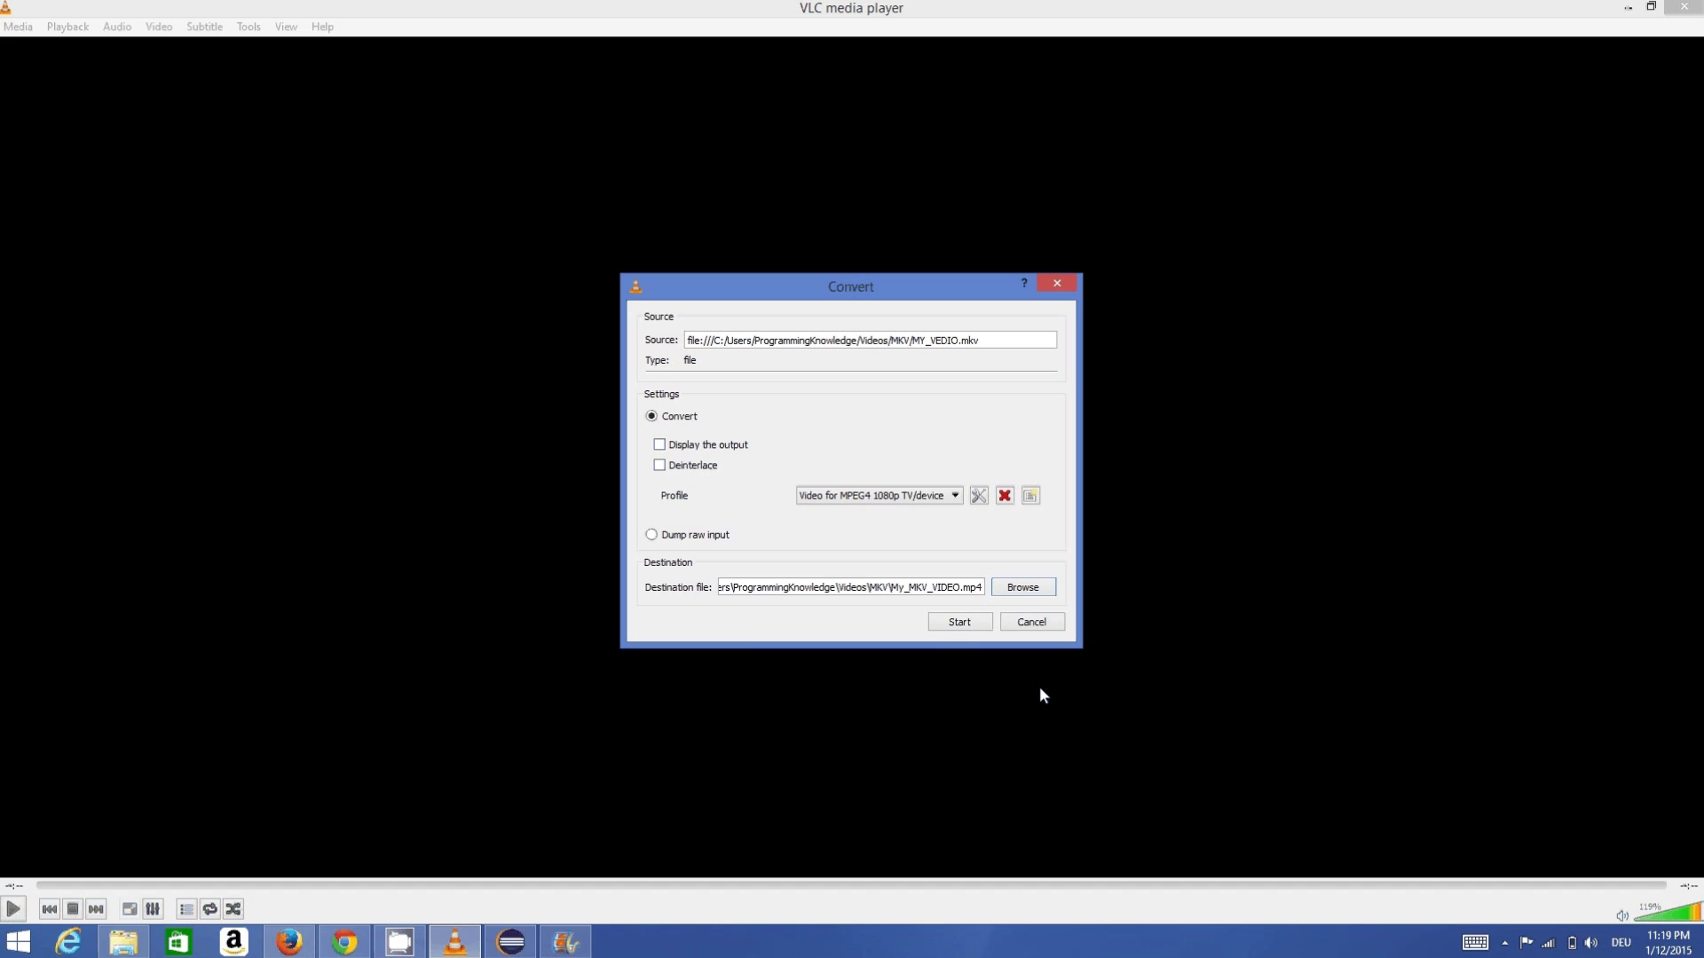
left_click(958, 621)
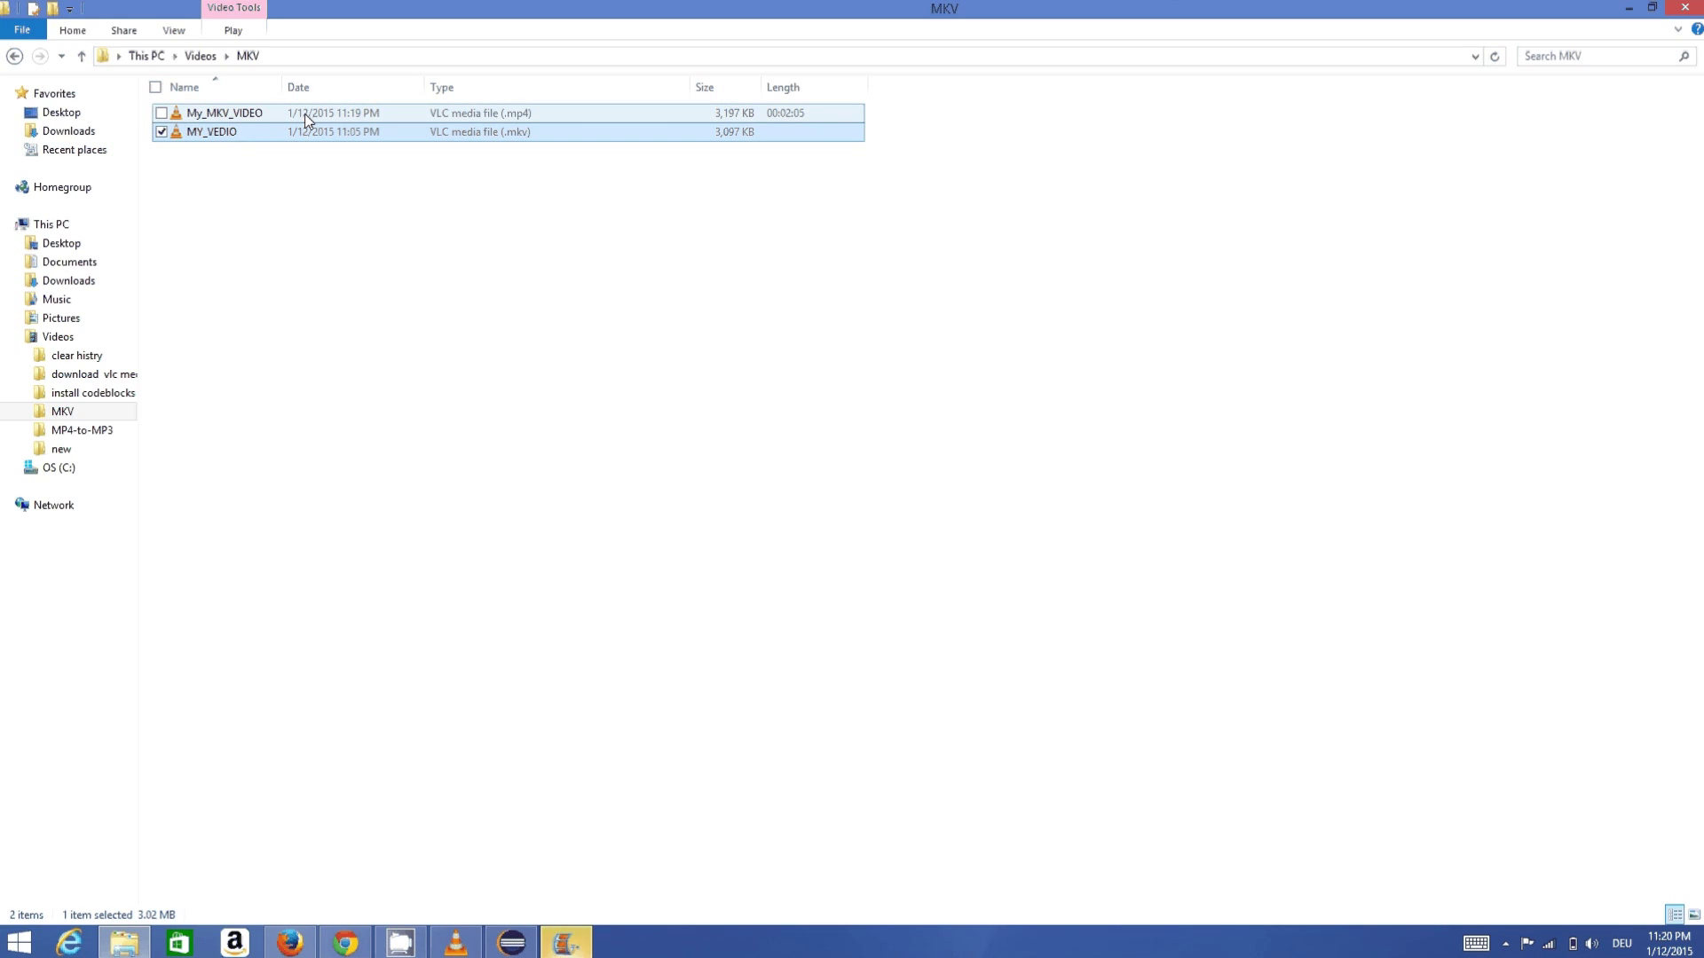
In File Explorer, check the file type of the converted My_MKV_VIDEO file in its properties and close them.
right_click(380, 121)
left_click(245, 525)
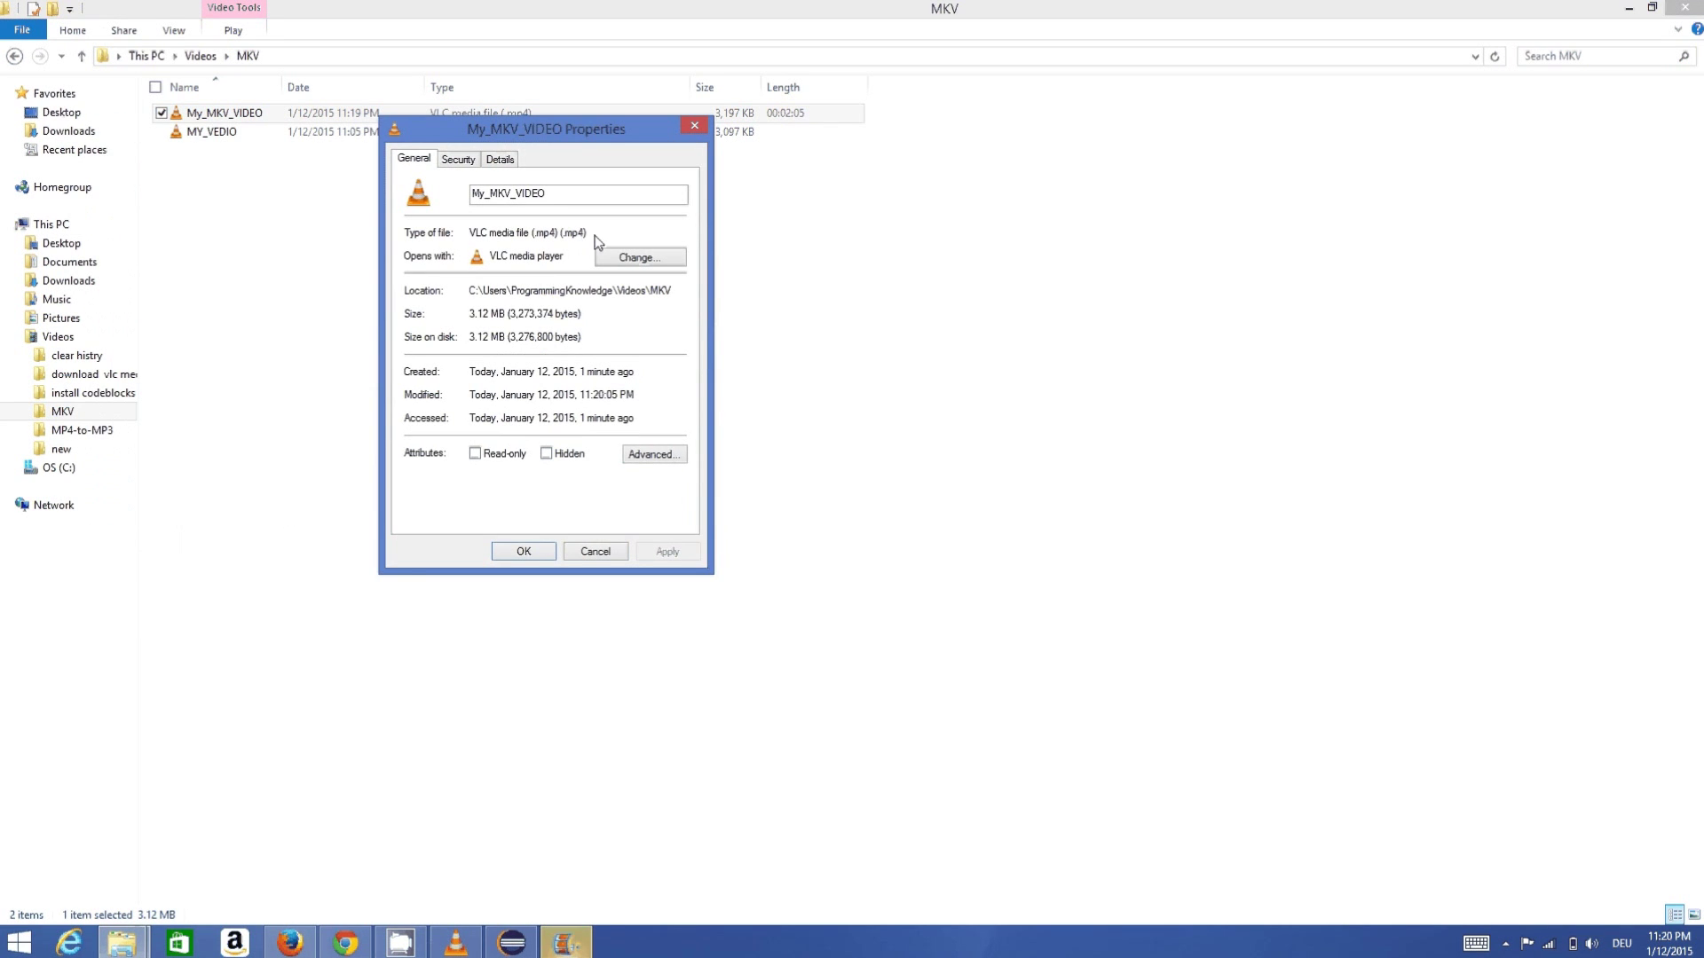
left_click_drag(593, 236, 525, 234)
left_click(525, 234)
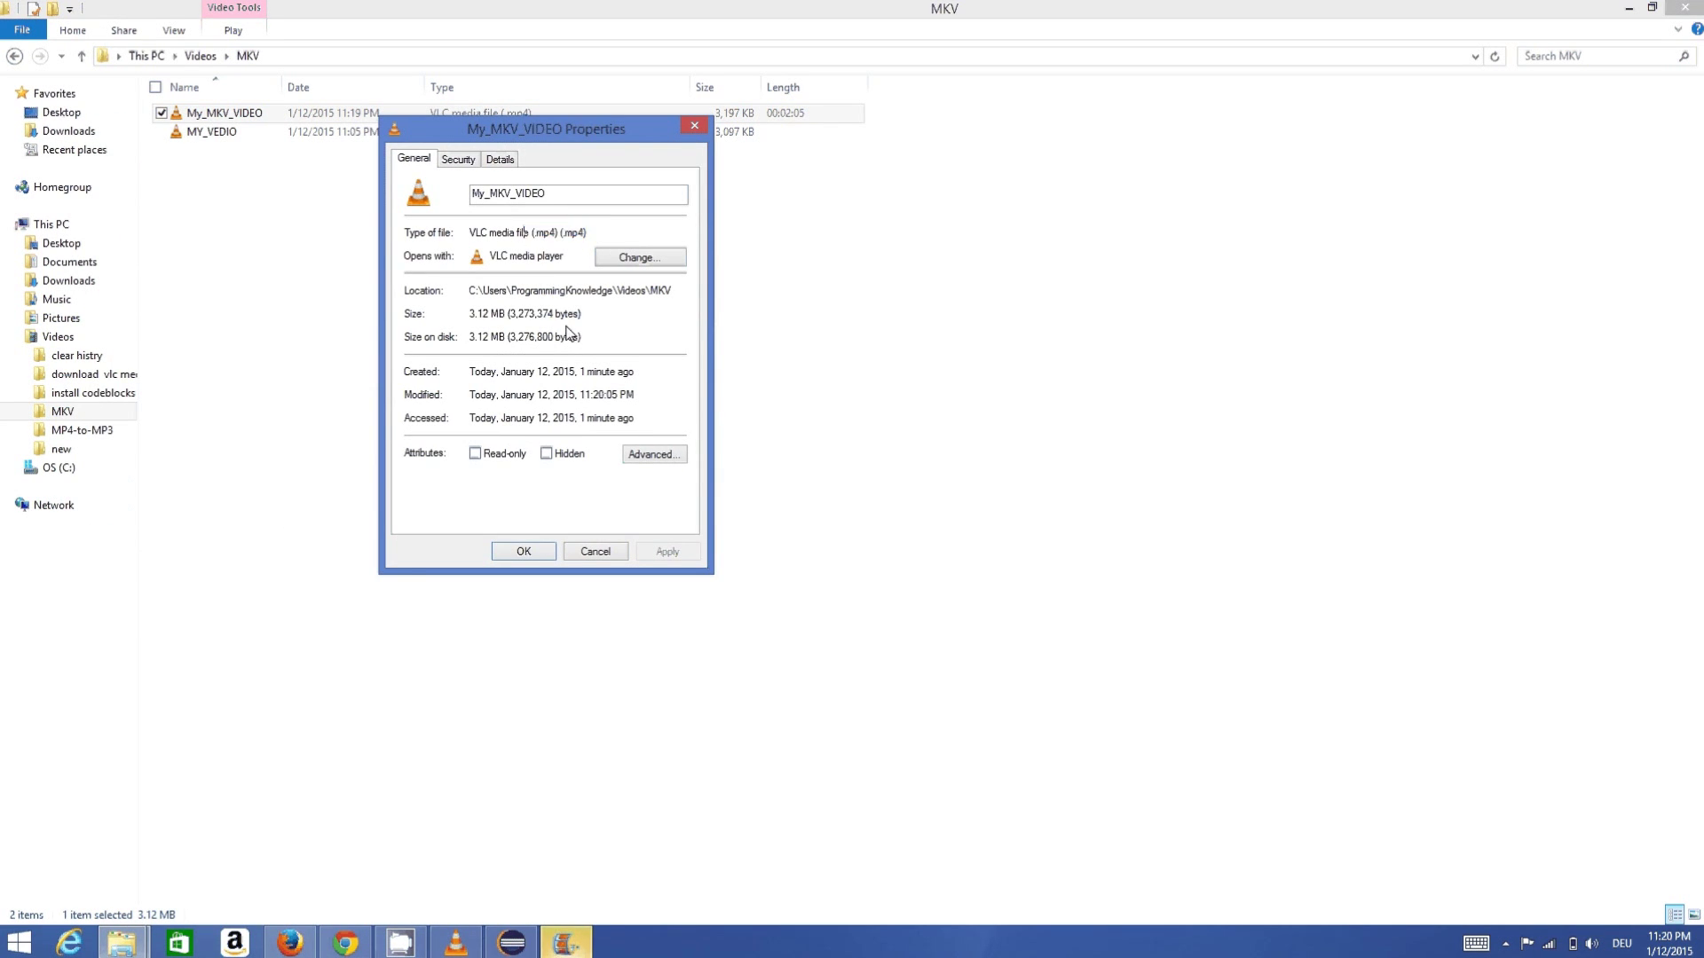
left_click(595, 551)
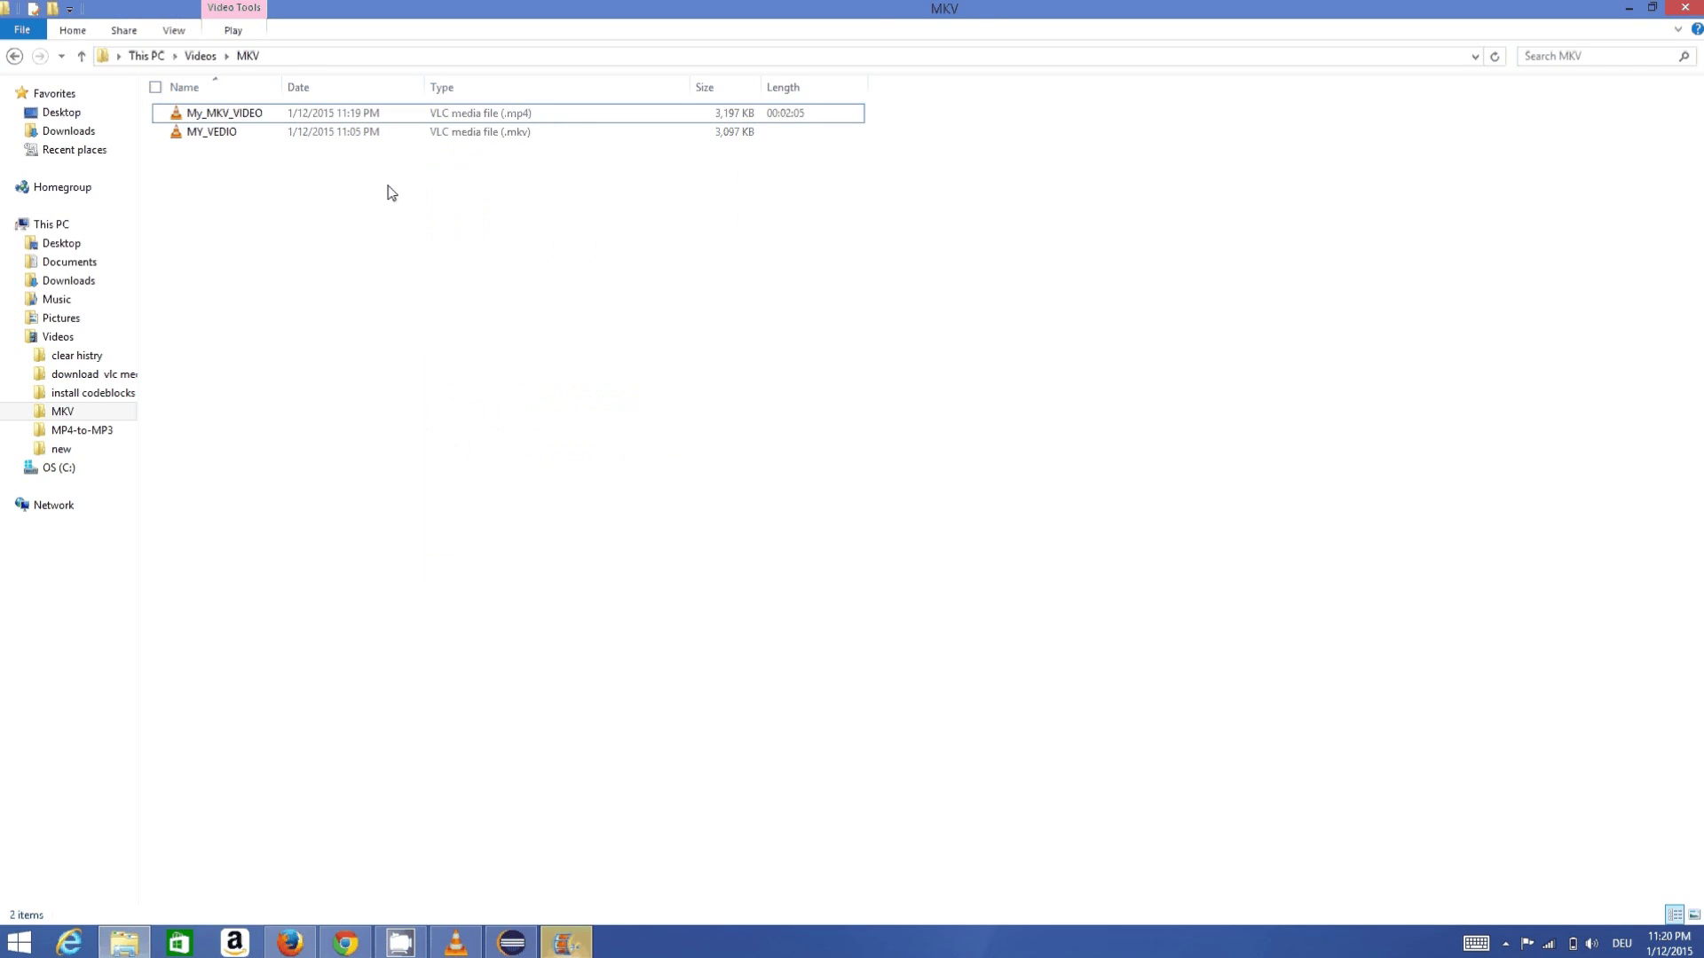
Play My_MKV_VIDEO, skip ahead to about 00:10, and close the player.
right_click(321, 114)
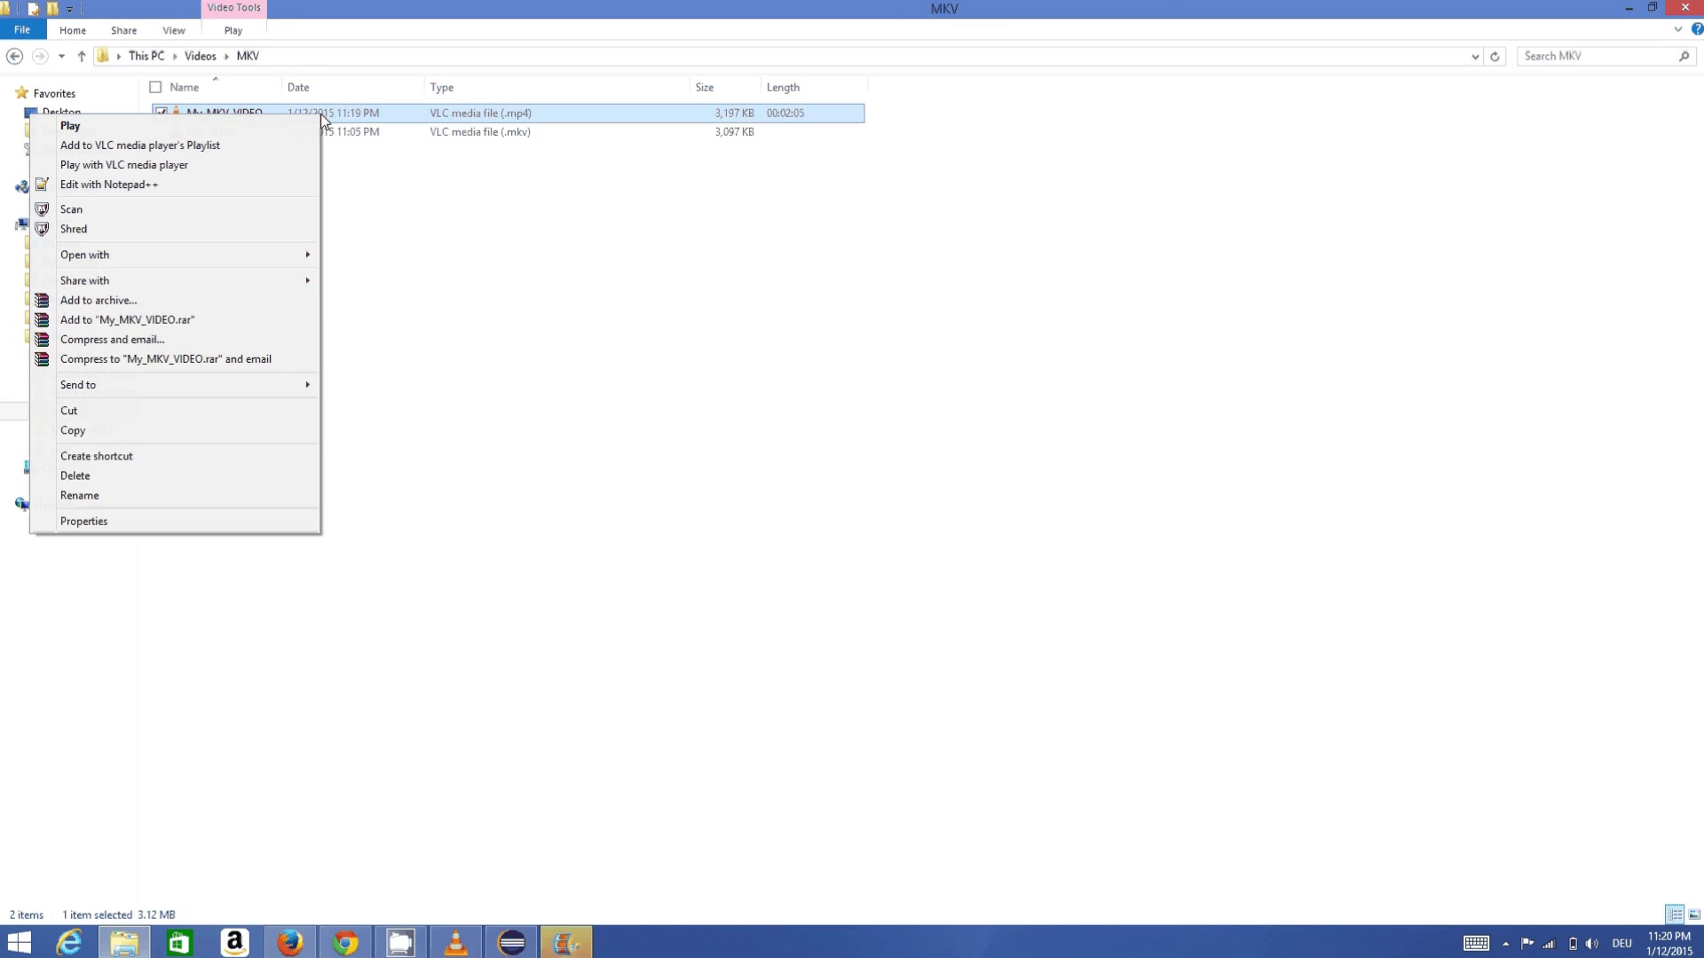
left_click(273, 124)
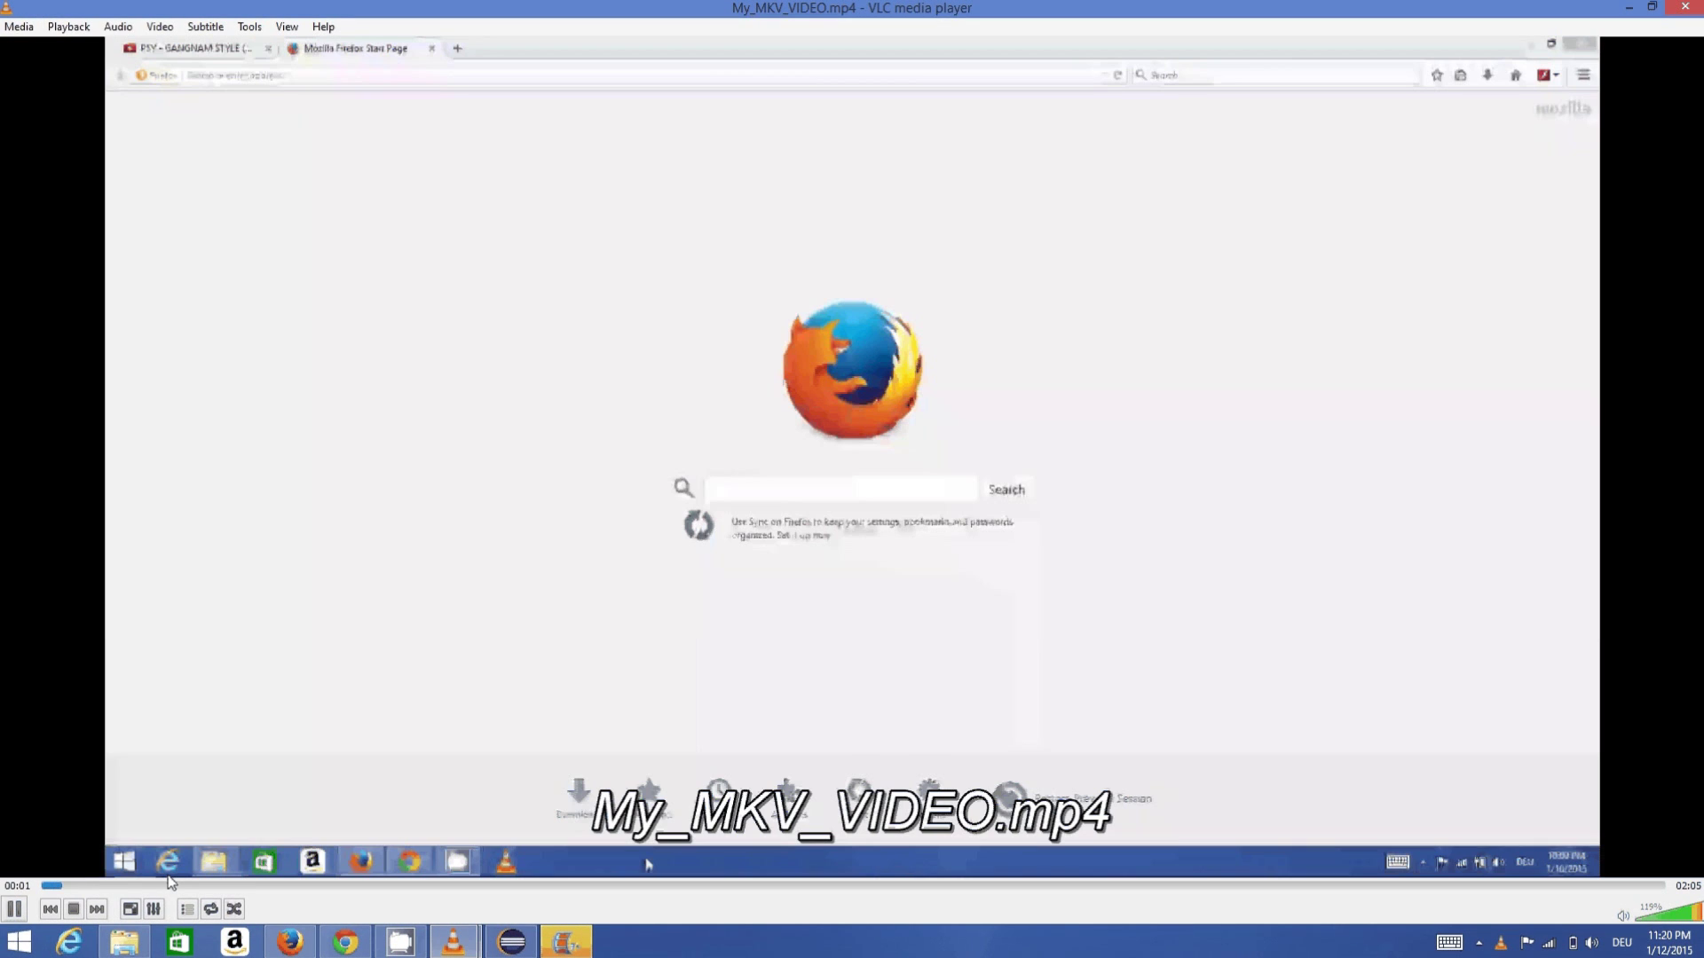
left_click(172, 885)
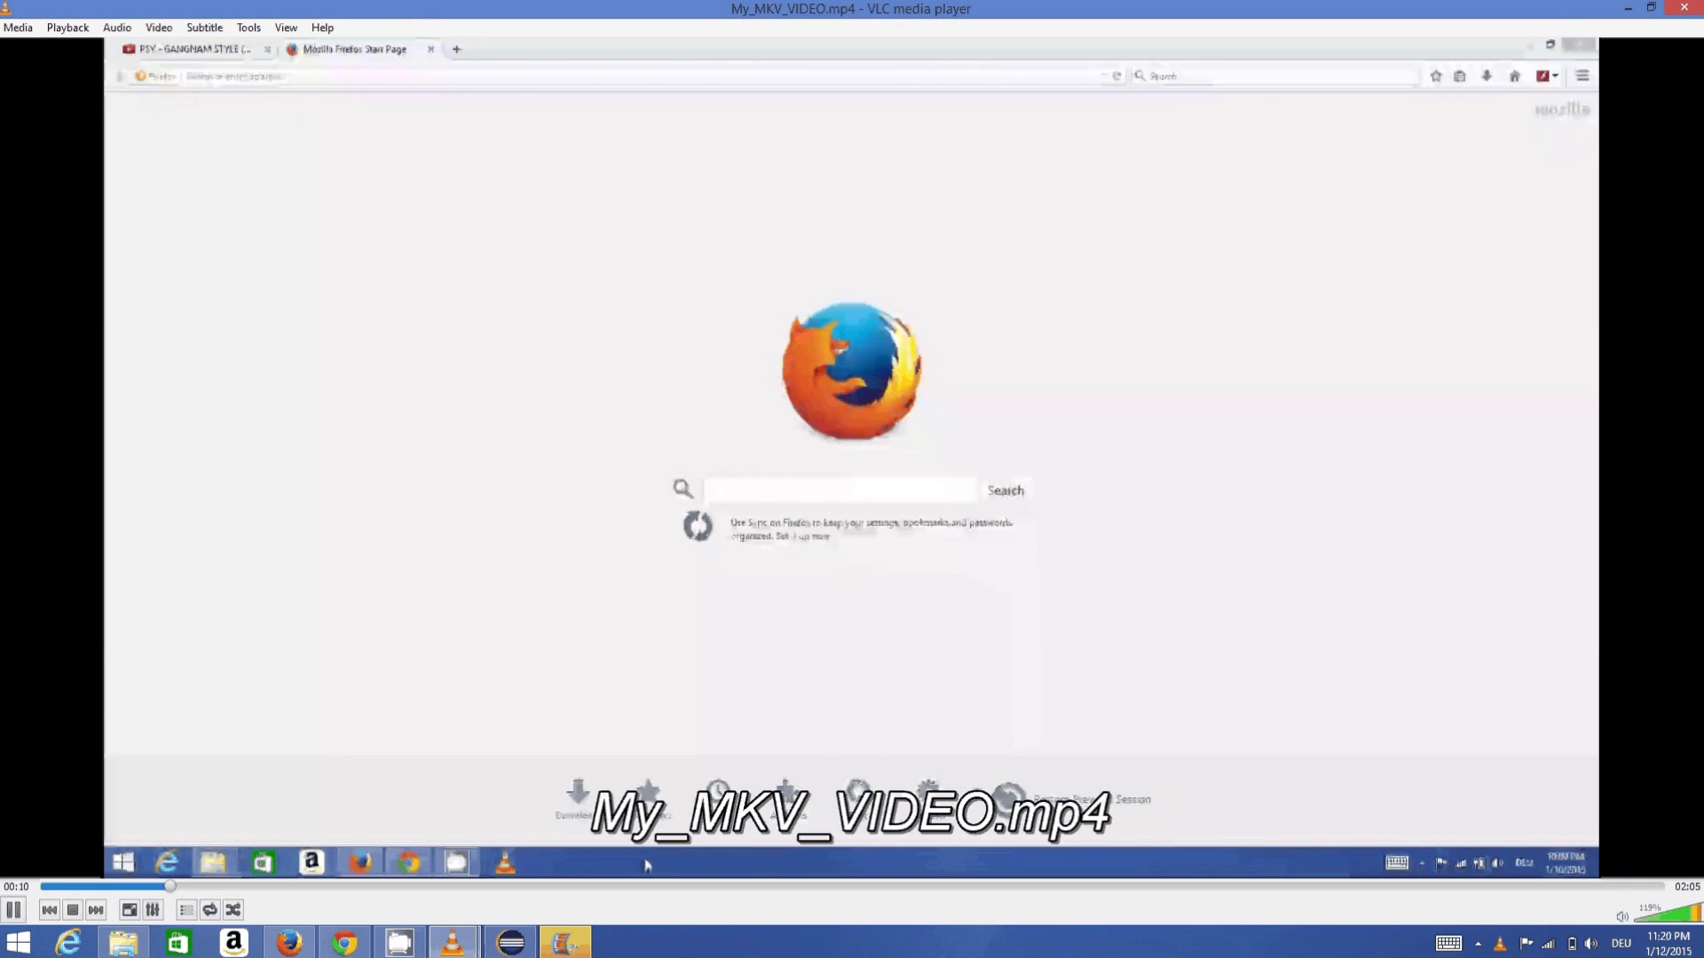
left_click(1668, 9)
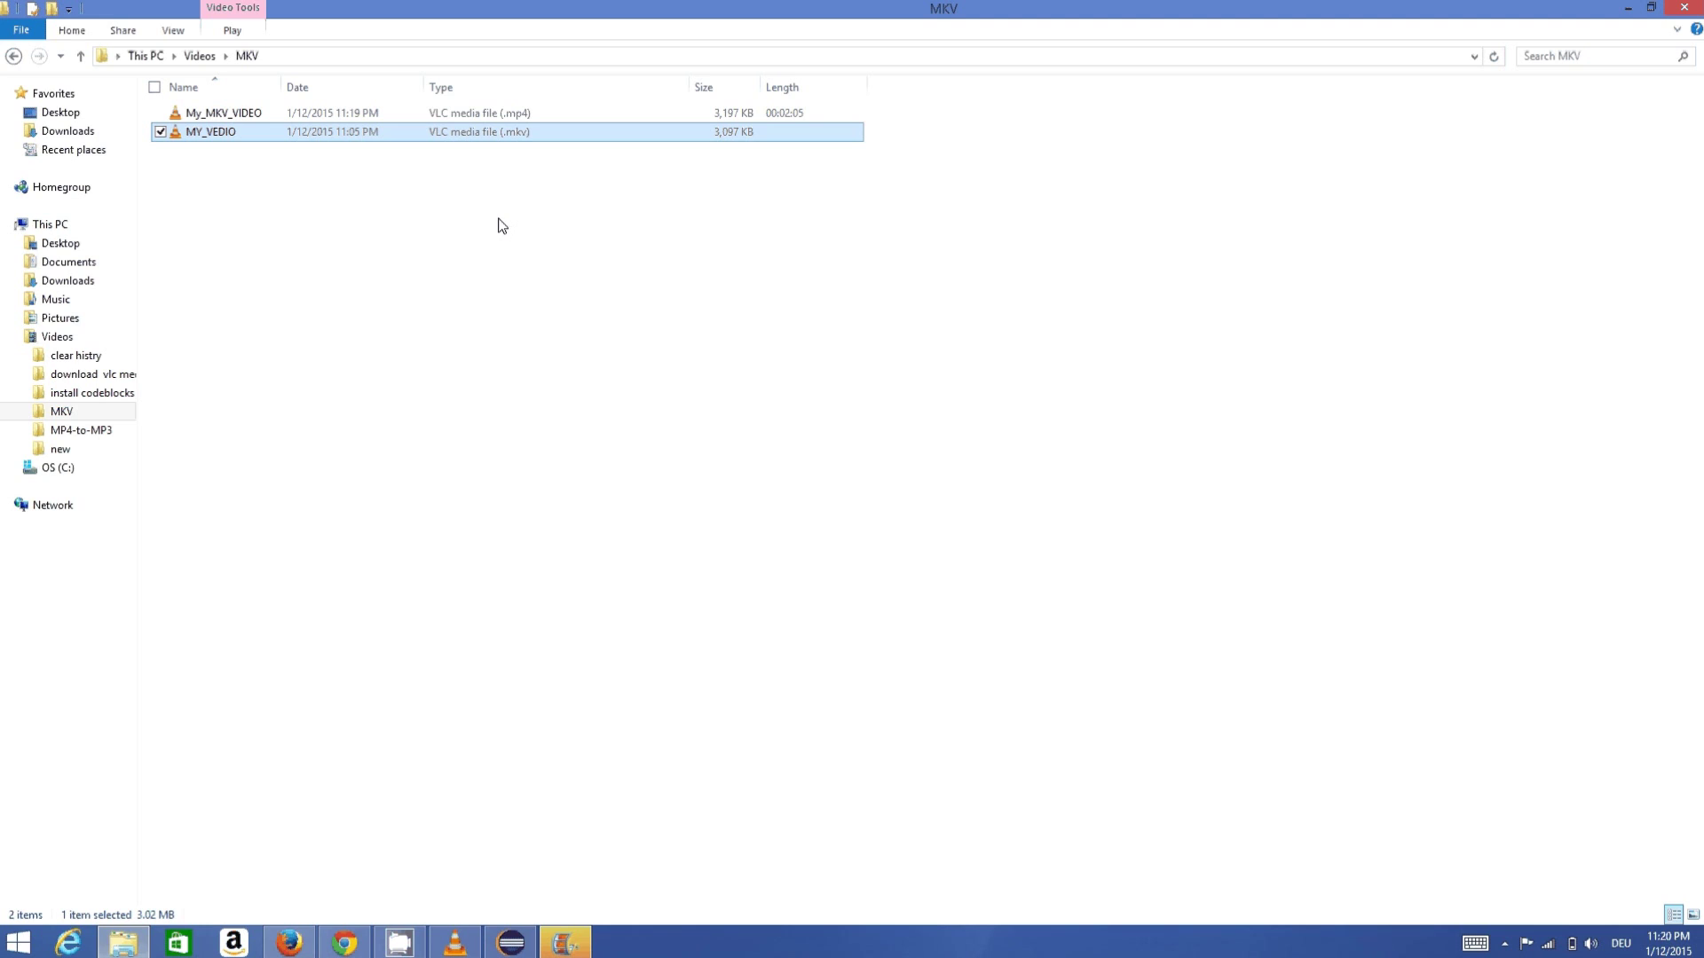
left_click(697, 954)
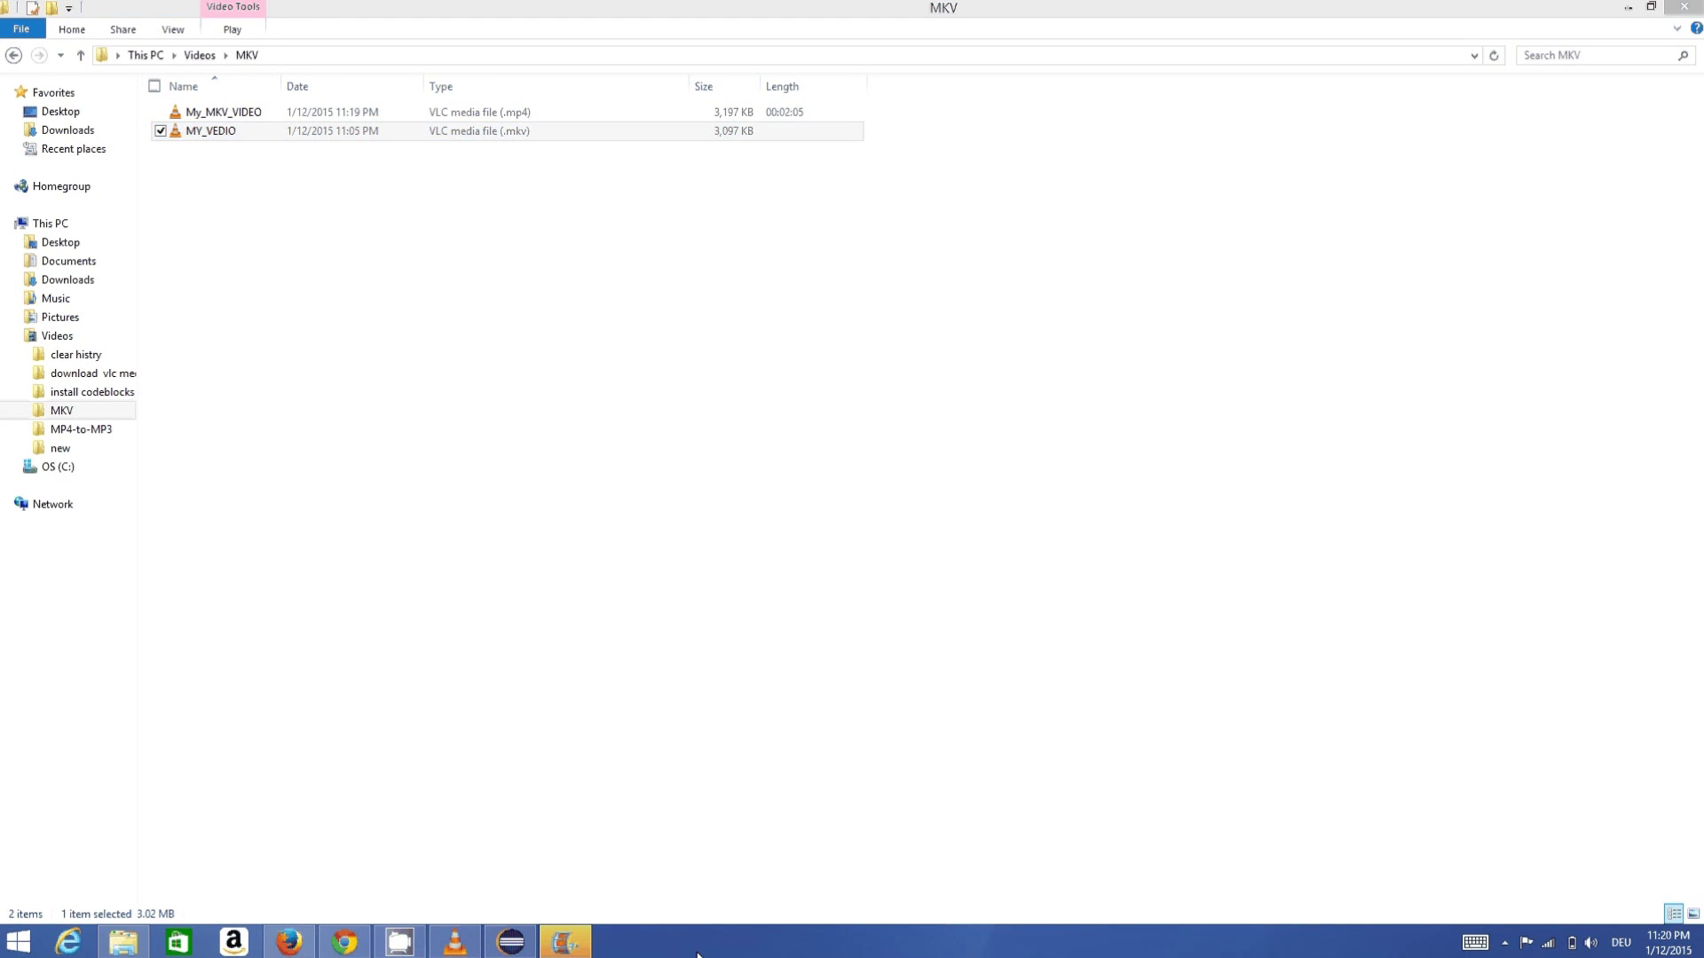